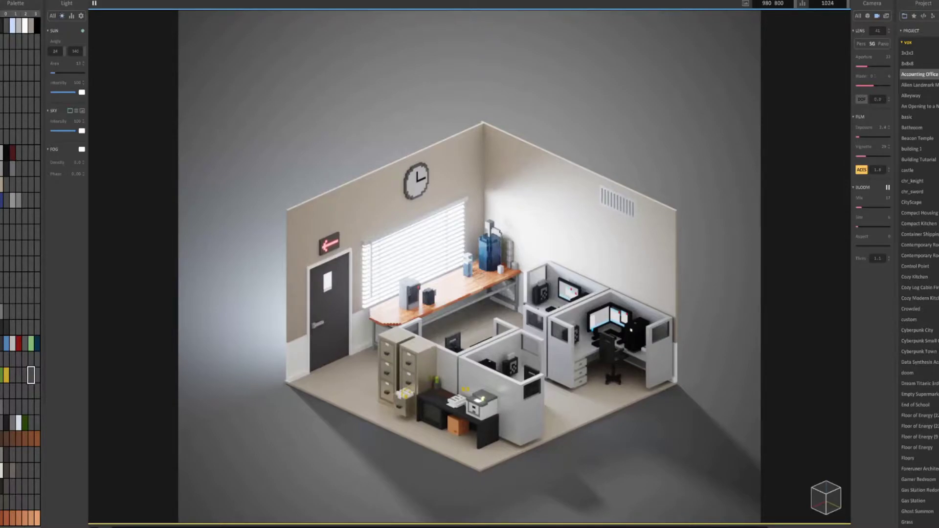
# - Switch to Chrome and go to the HDRI Haven homepage
pyautogui.click(73, 507)
pyautogui.click(116, 1)
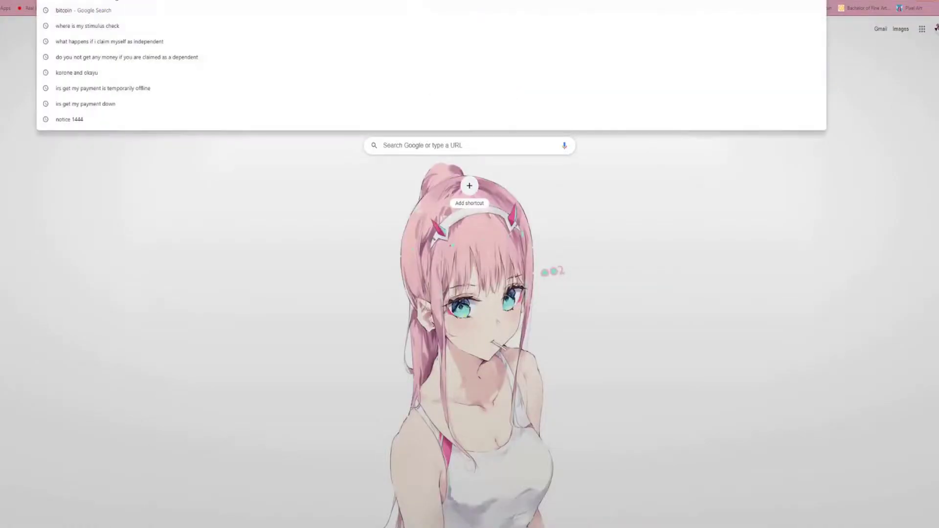
pyautogui.write('vox')
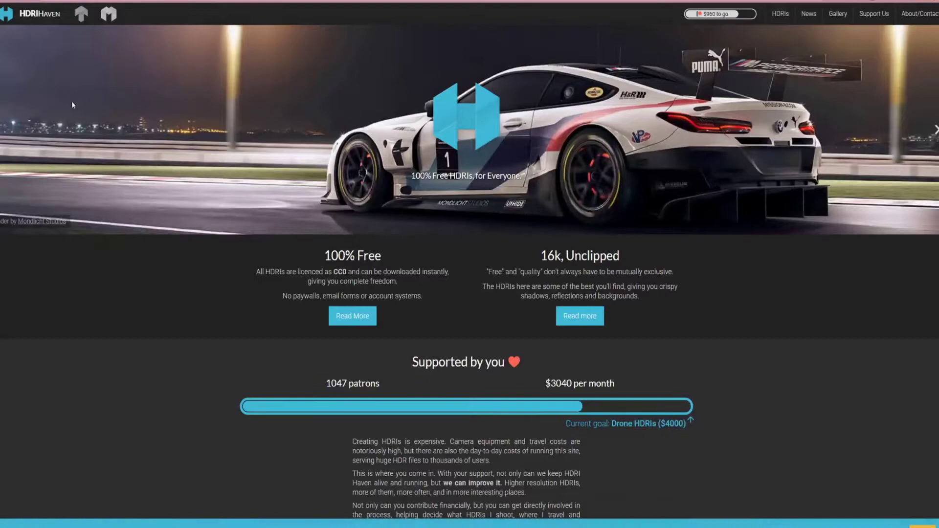
# - Open HDRI Haven's All HDRIs catalogue and scroll through the panorama previews
pyautogui.click(780, 17)
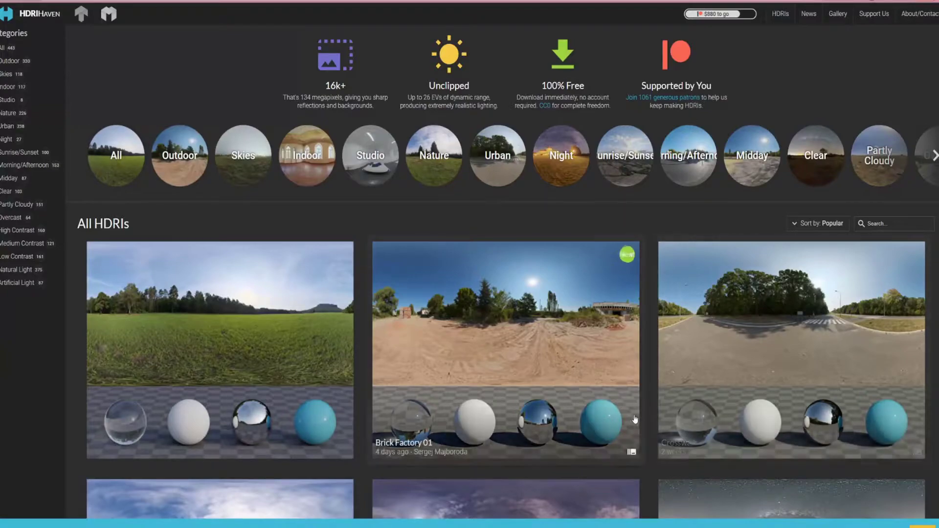
pyautogui.scroll(-10, 631, 336)
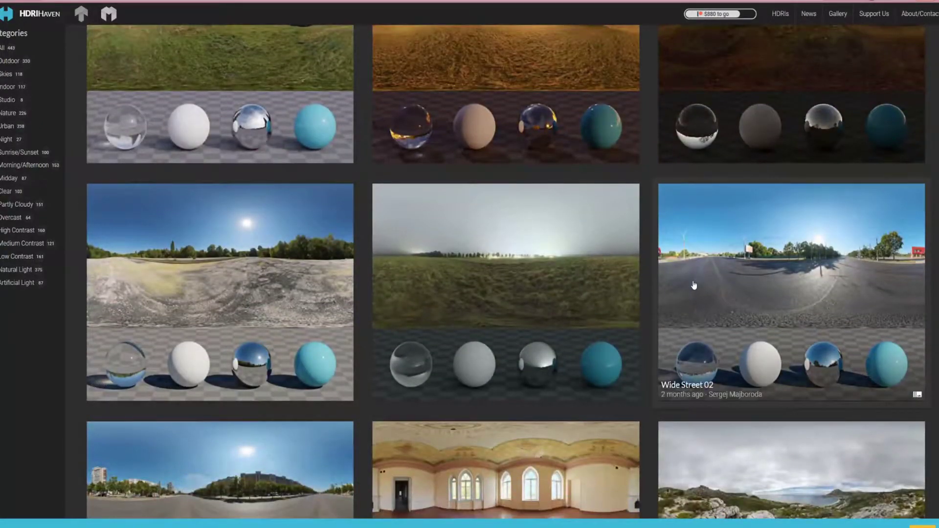
pyautogui.scroll(-2, 353, 393)
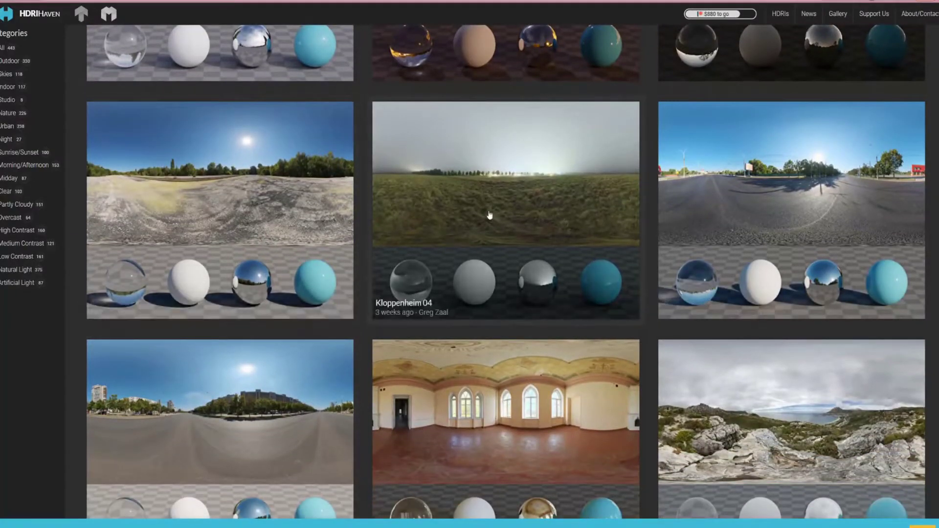
pyautogui.scroll(-1, 268, 370)
pyautogui.scroll(-3, 629, 388)
pyautogui.scroll(-3, 804, 225)
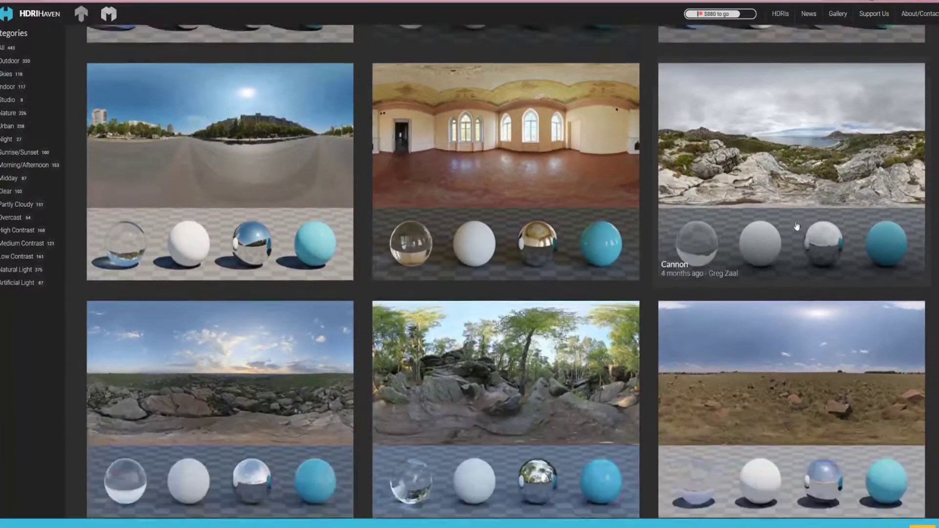
pyautogui.scroll(-3, 516, 263)
pyautogui.scroll(-2, 310, 274)
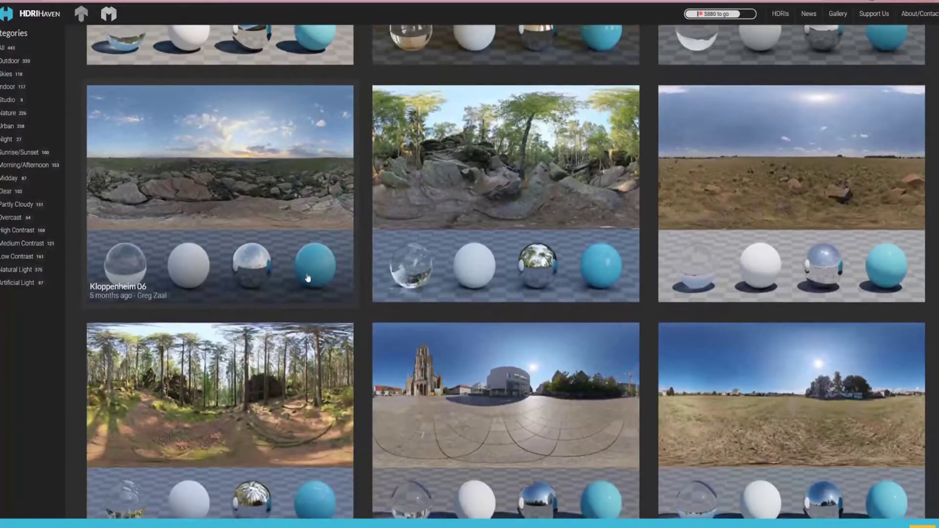
pyautogui.scroll(2, 329, 286)
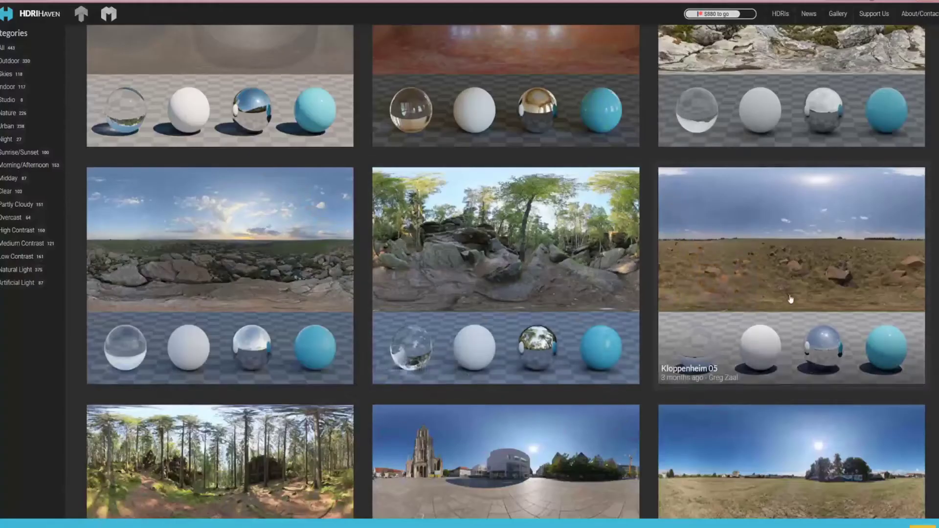
pyautogui.scroll(-2, 716, 308)
pyautogui.scroll(-9, 716, 308)
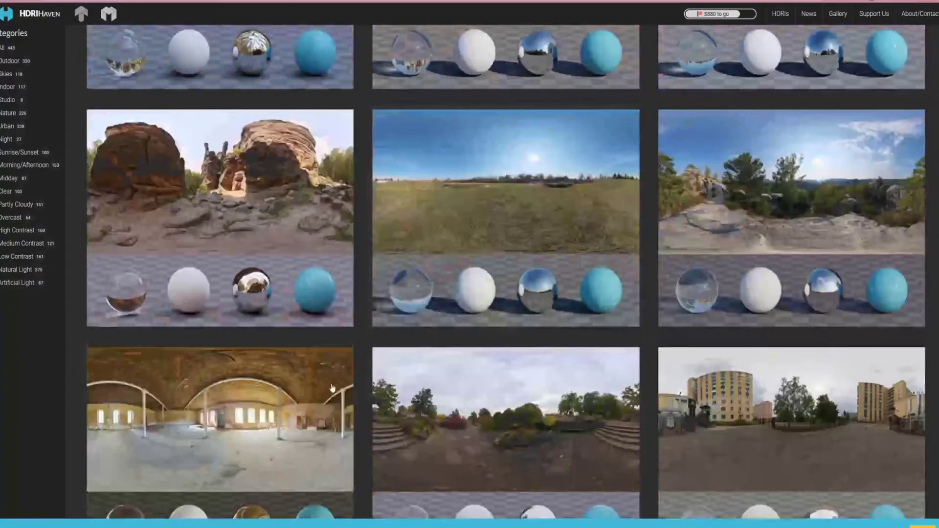
pyautogui.scroll(-3, 577, 420)
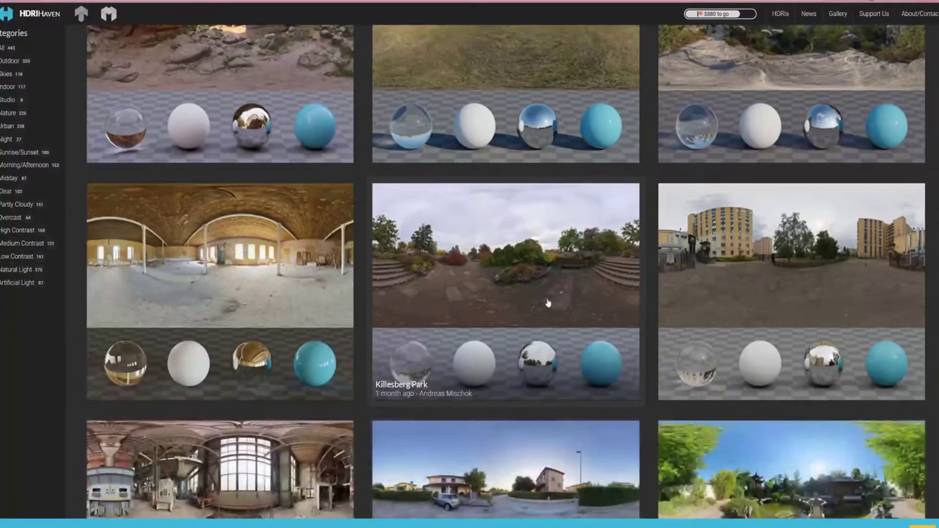
pyautogui.scroll(-8, 540, 302)
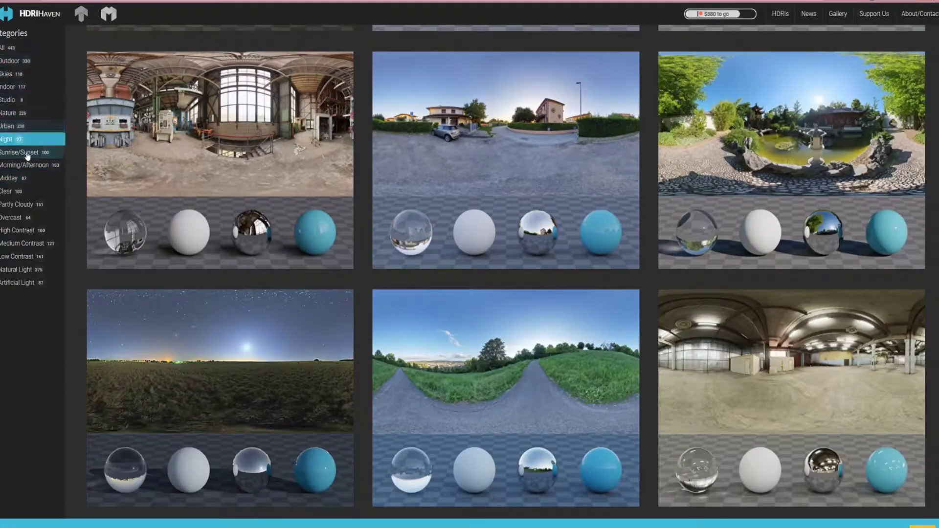
# - Filter to Skies > Sun and open the Sunflowers HDRI page down to its downloads
pyautogui.click(15, 73)
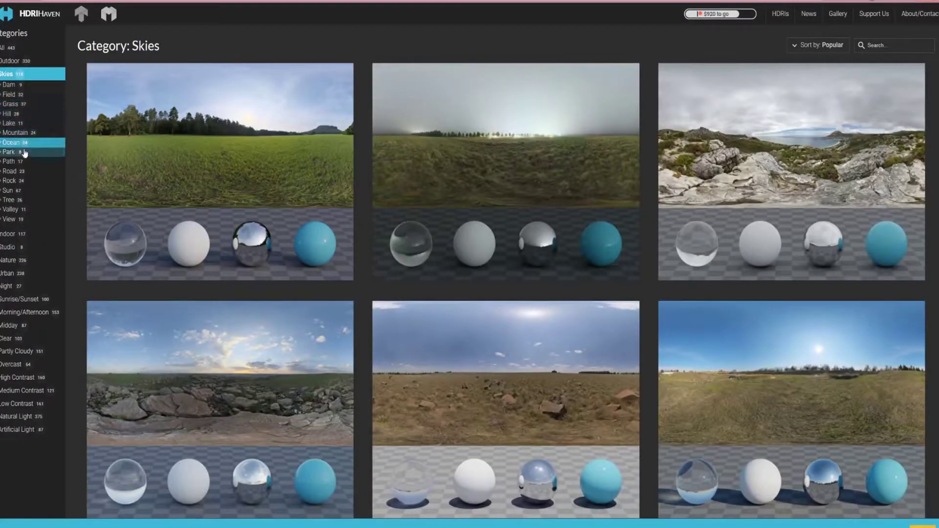
pyautogui.click(13, 192)
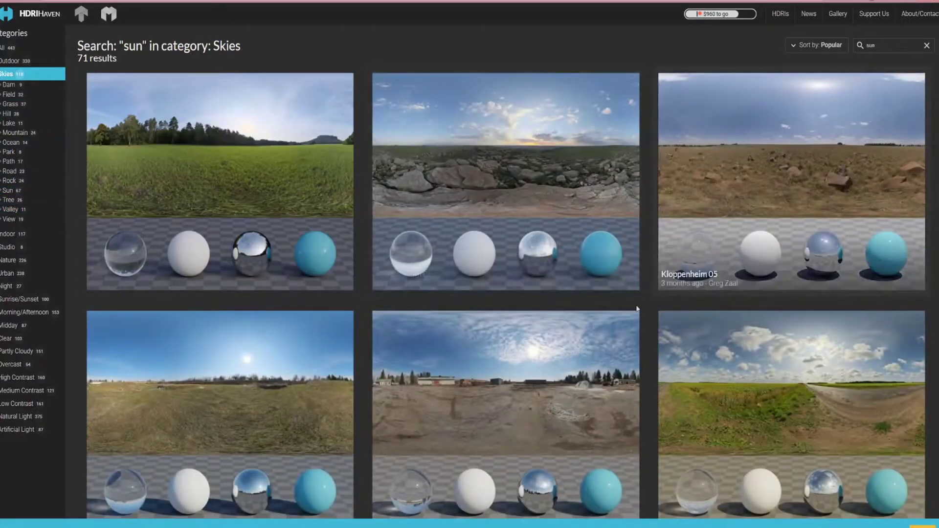
pyautogui.scroll(-2, 304, 411)
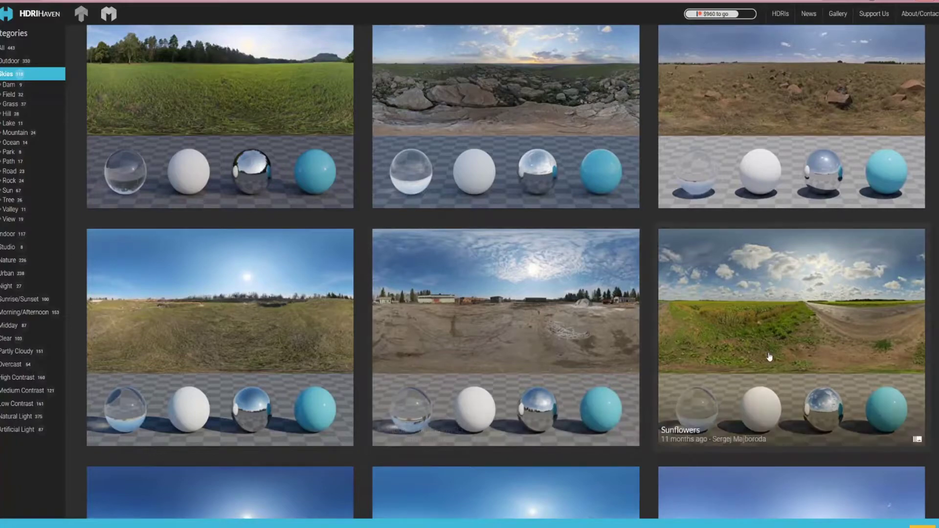
pyautogui.scroll(-3, 769, 358)
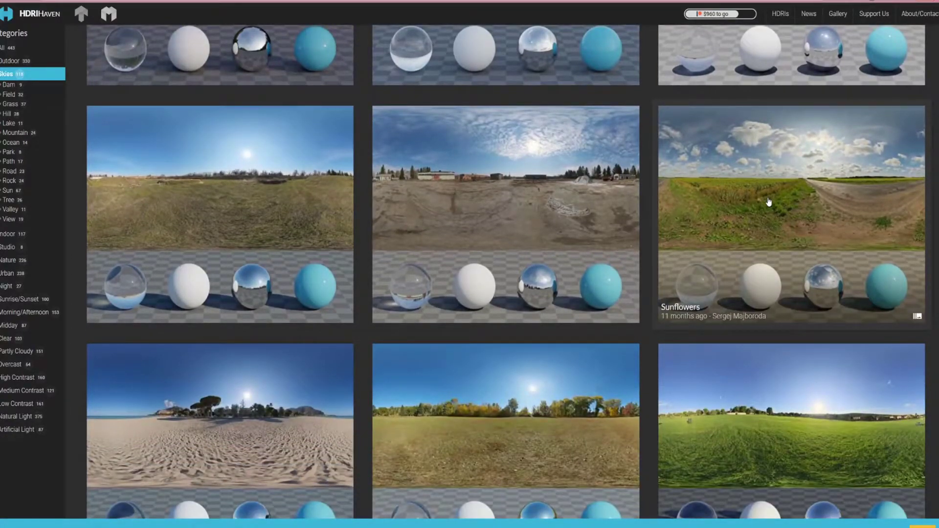
pyautogui.click(769, 202)
pyautogui.scroll(-3, 392, 364)
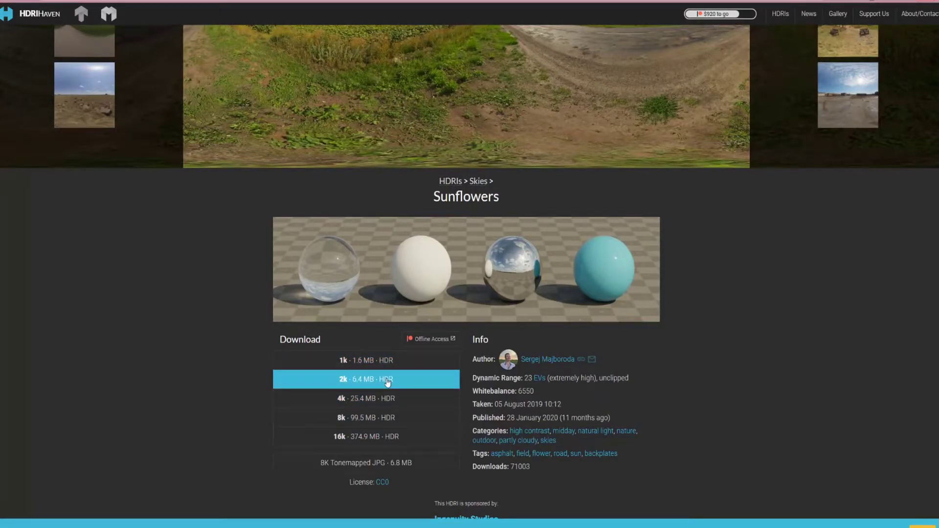
# - Save sunflowers_2k and sunflowers_8k into Desktop > Graphic Artwork > MagicaVoxel-0.99.6.2-win64 > ibl
pyautogui.click(388, 380)
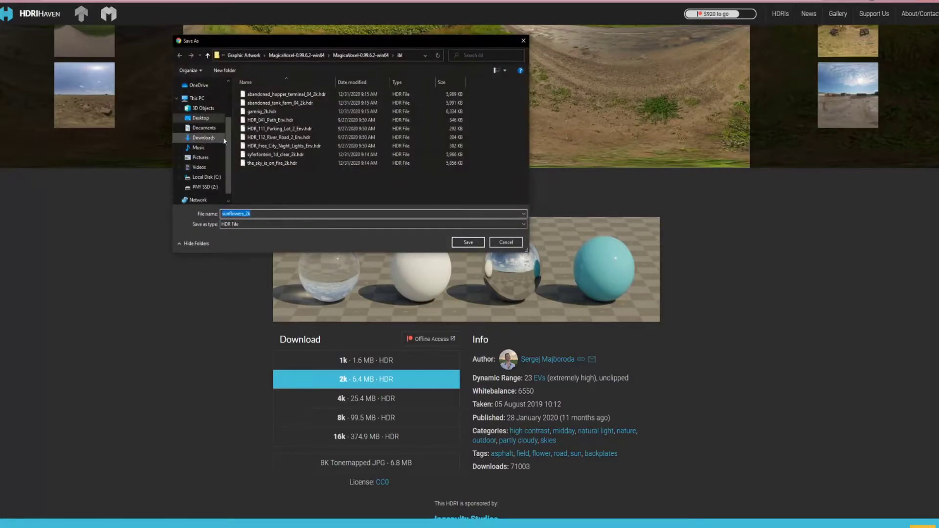
pyautogui.scroll(3, 195, 186)
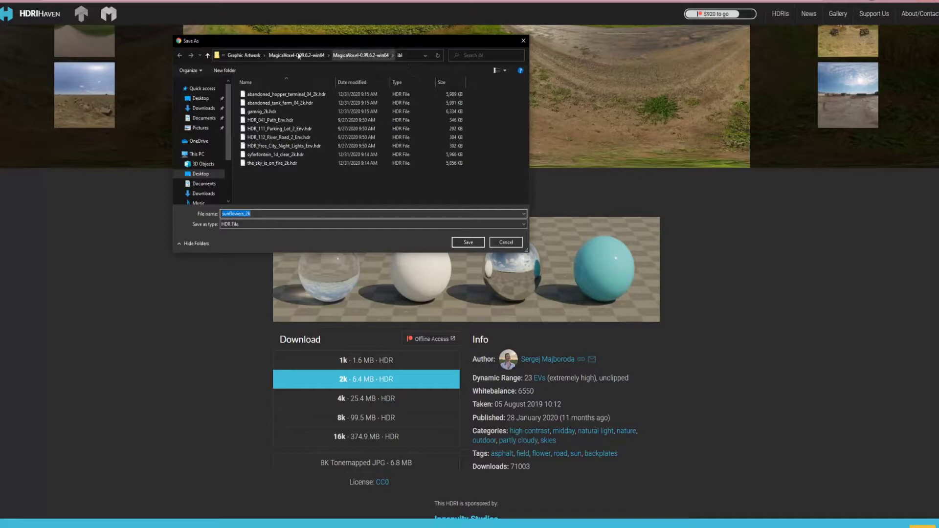
pyautogui.click(207, 99)
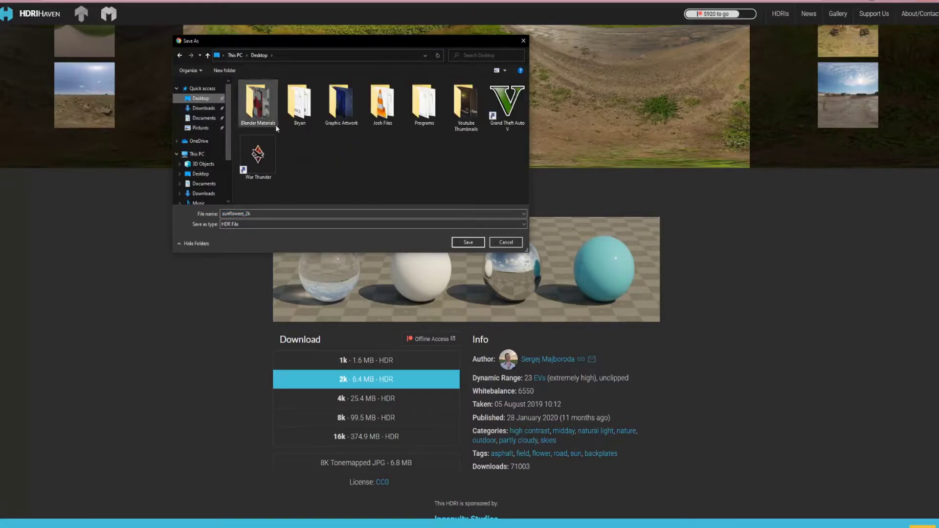
pyautogui.click(349, 115)
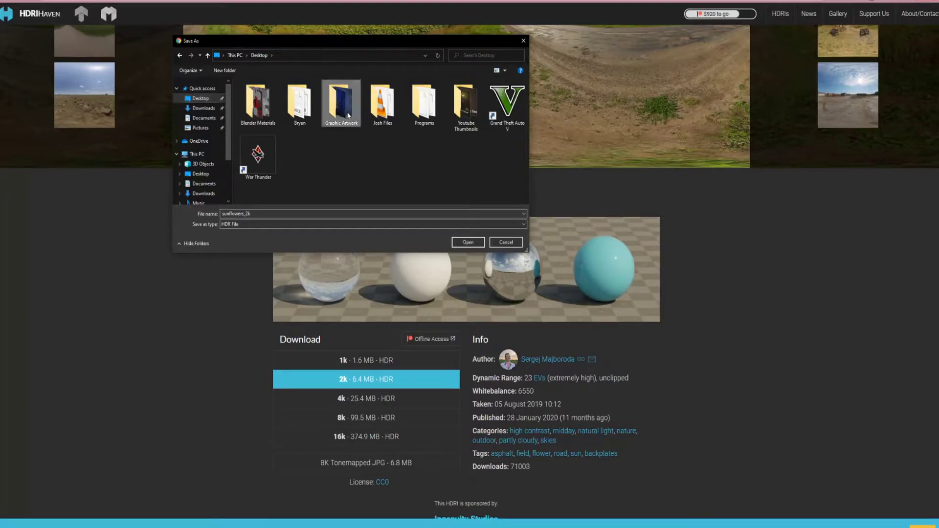
pyautogui.doubleClick(349, 116)
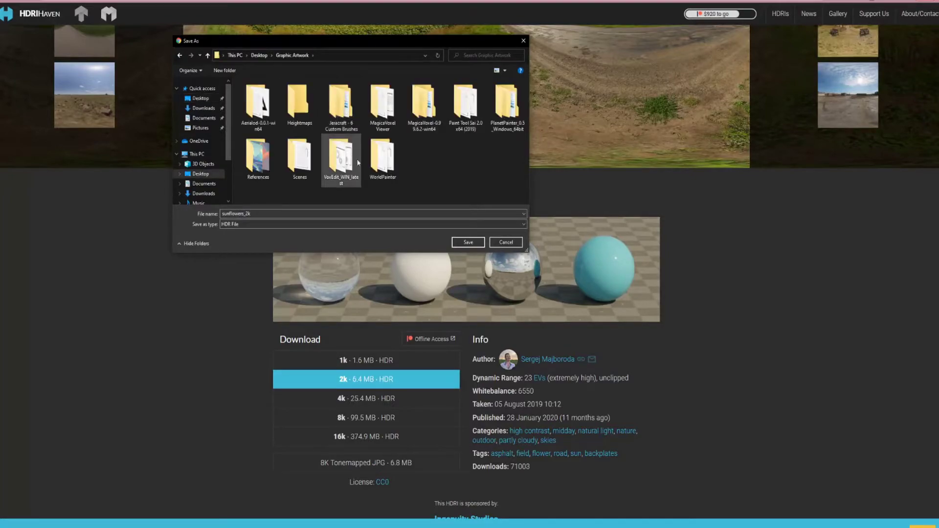
pyautogui.doubleClick(428, 121)
pyautogui.doubleClick(282, 96)
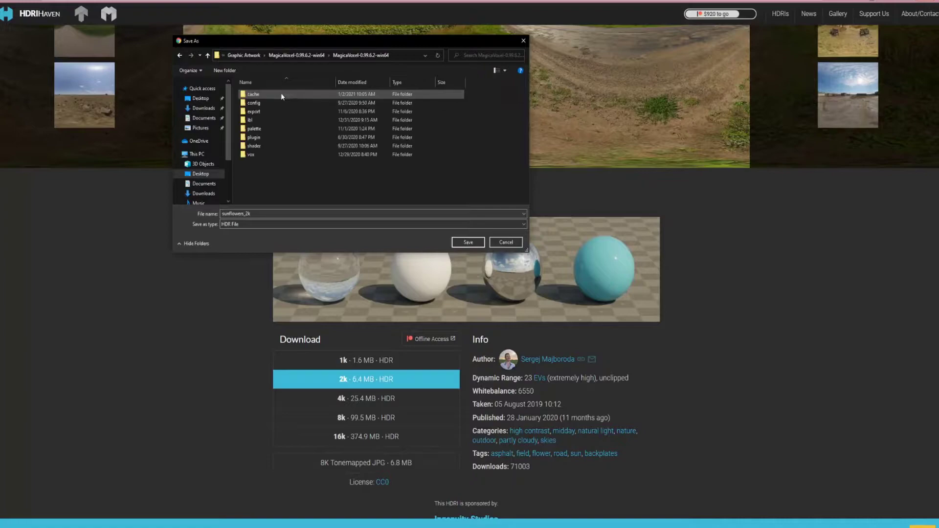
pyautogui.doubleClick(253, 120)
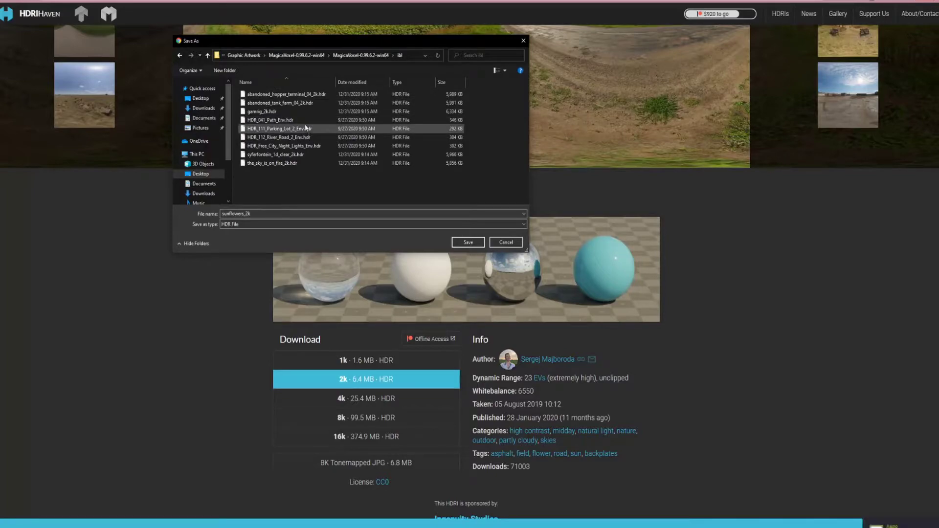
pyautogui.click(462, 242)
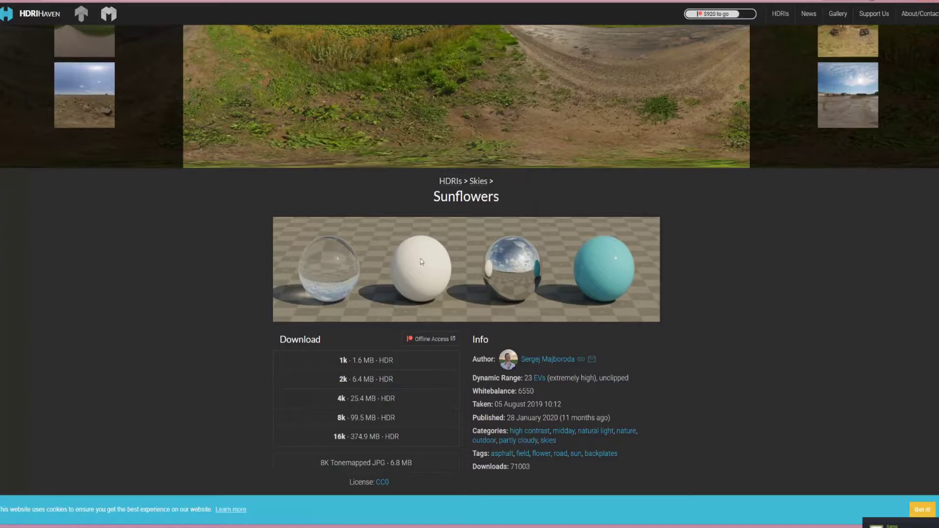
pyautogui.click(389, 418)
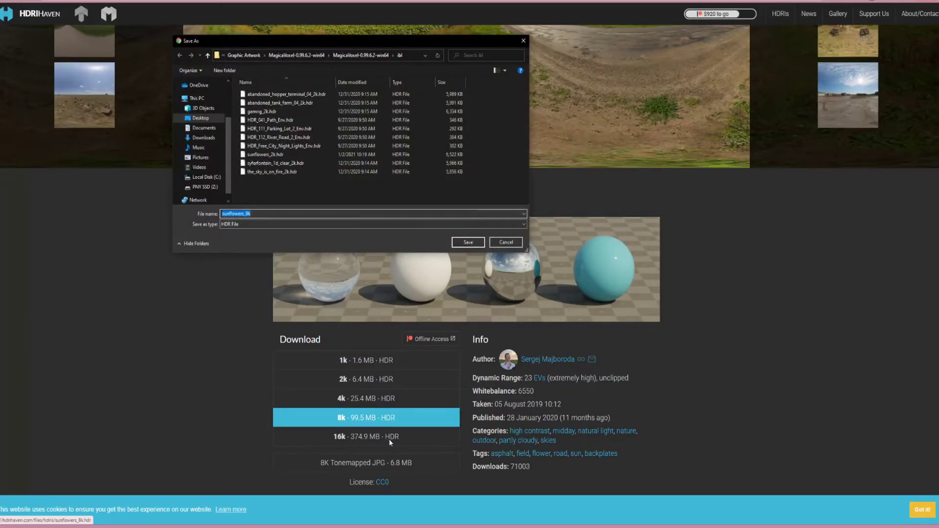
pyautogui.click(456, 243)
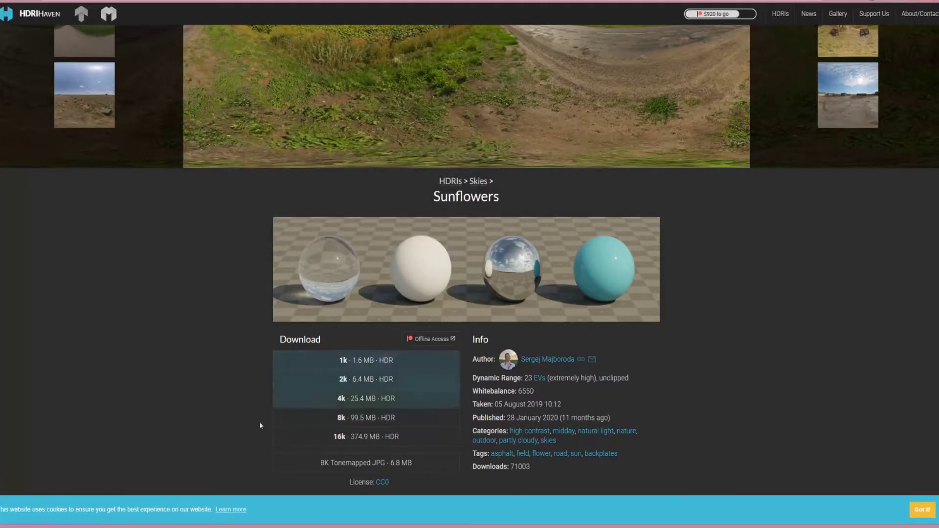
# - Back in MagicaVoxel, switch the sky to an image and load sunflowers_2k.hdr
pyautogui.click(255, 511)
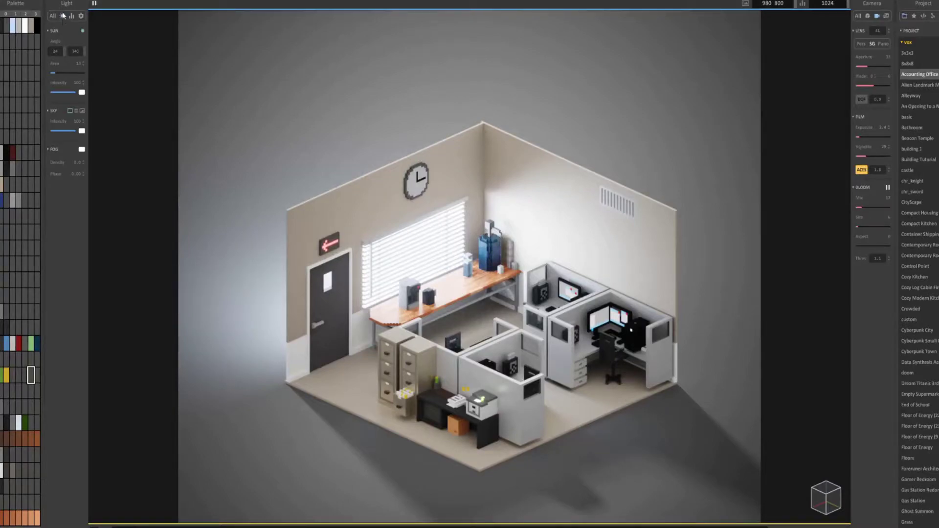
pyautogui.click(82, 112)
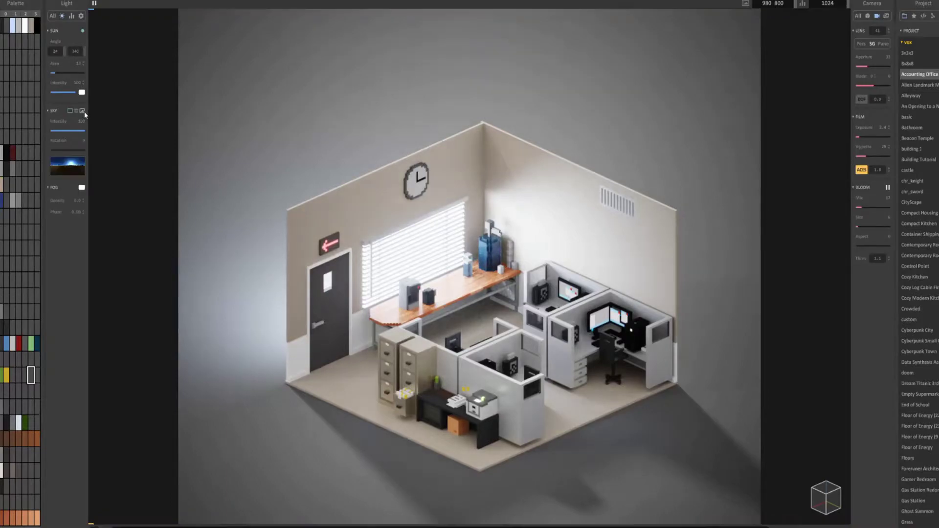
pyautogui.click(67, 172)
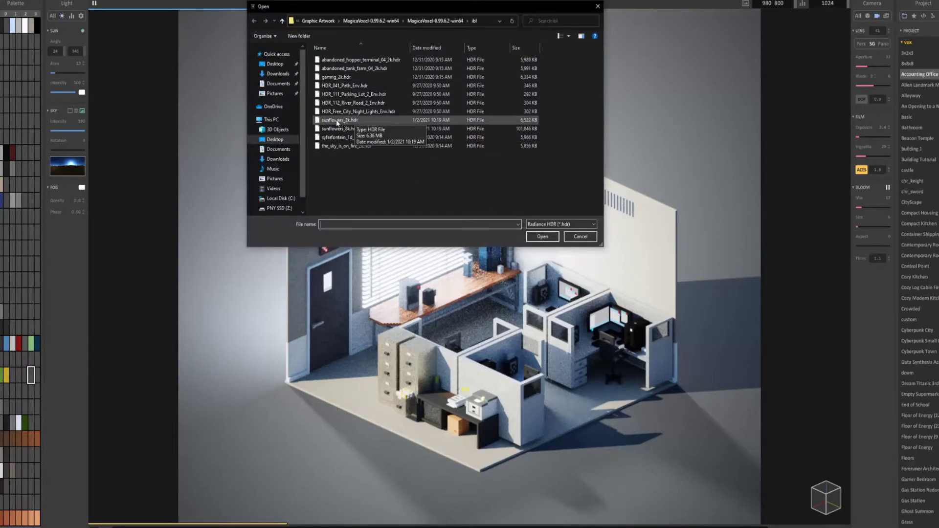
pyautogui.click(337, 120)
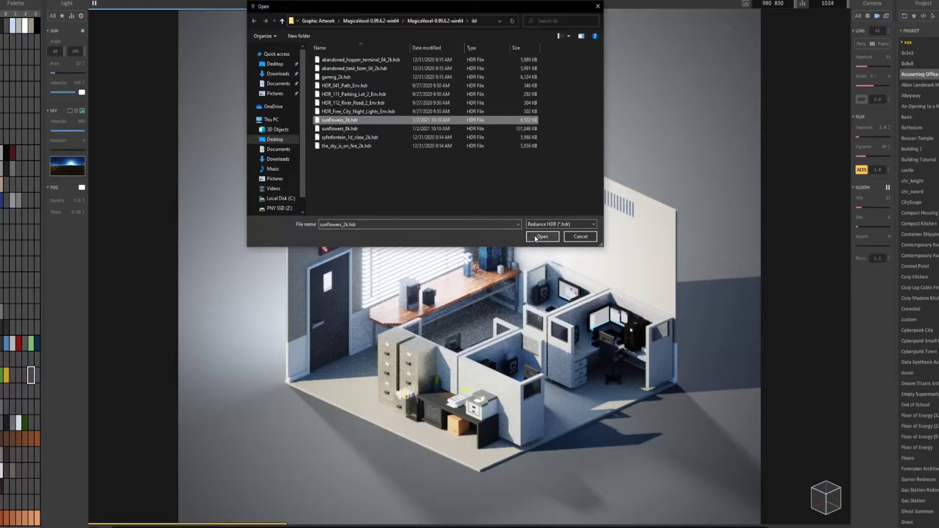
pyautogui.click(538, 237)
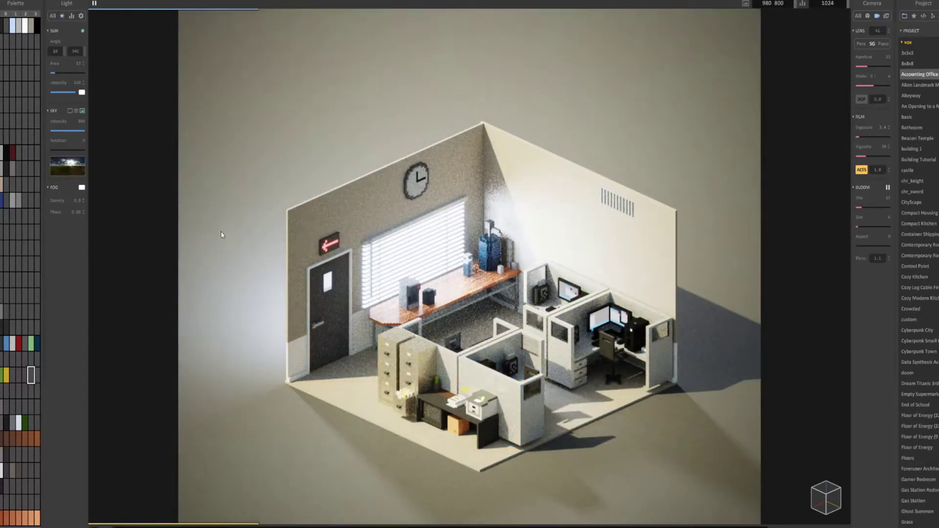
# - Set Sky Intensity to 90, drop Sun Intensity to about 0, and leave Sky Rotation at 0
pyautogui.click(74, 128)
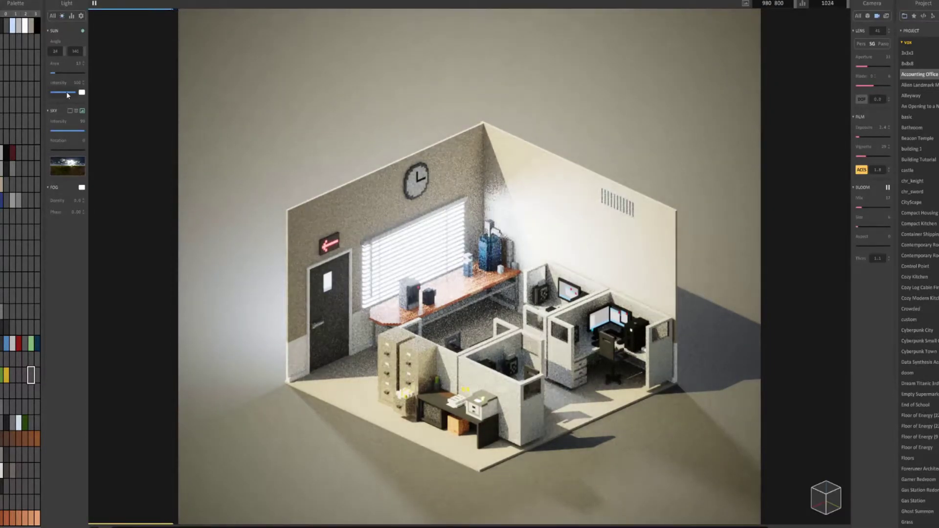
pyautogui.moveTo(68, 94); pyautogui.dragTo(38, 93)
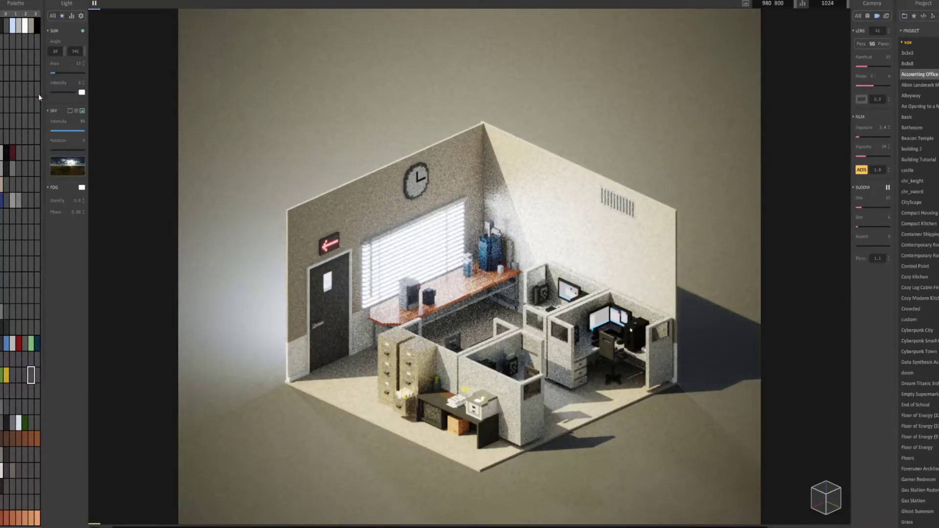
pyautogui.click(60, 151)
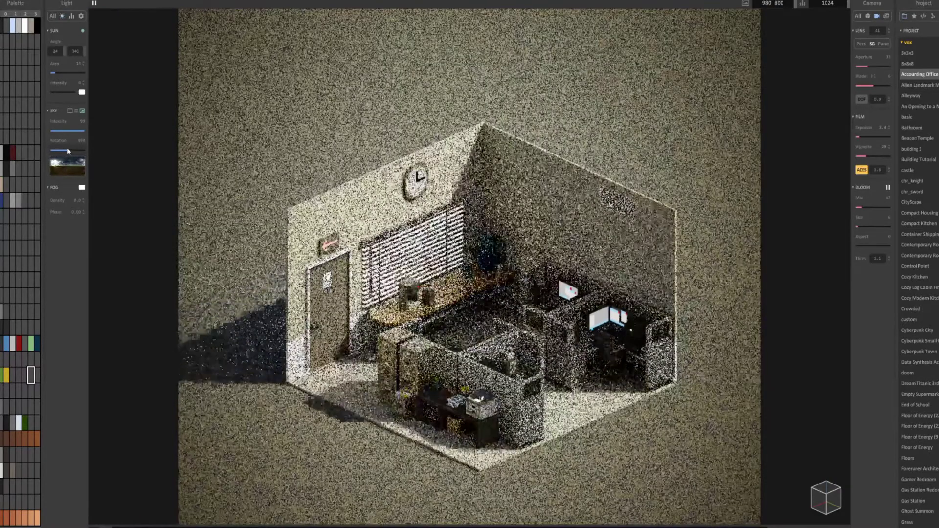
pyautogui.moveTo(66, 148); pyautogui.dragTo(45, 147)
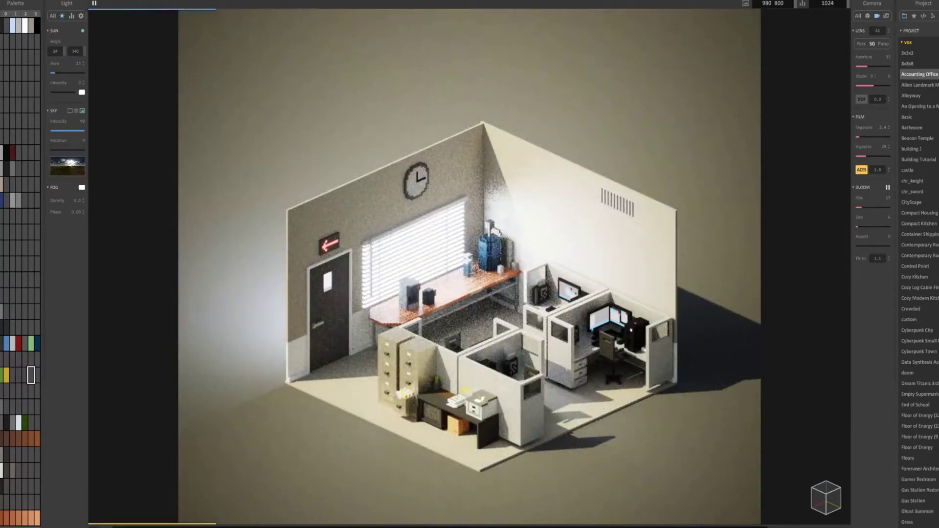
# - Orbit down to check the horizon and set Sky Rotation to about 184
pyautogui.moveTo(606, 342); pyautogui.dragTo(604, 210, button='right')
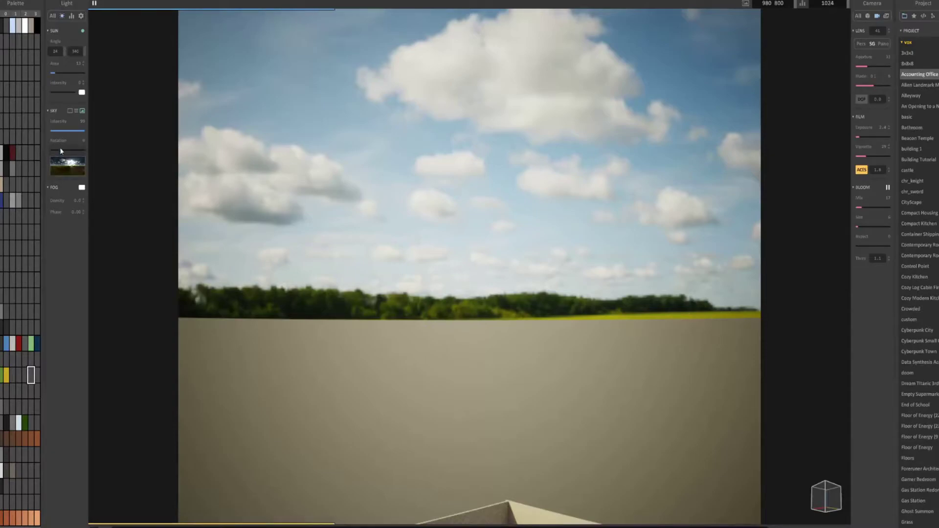
pyautogui.moveTo(57, 149); pyautogui.dragTo(74, 150)
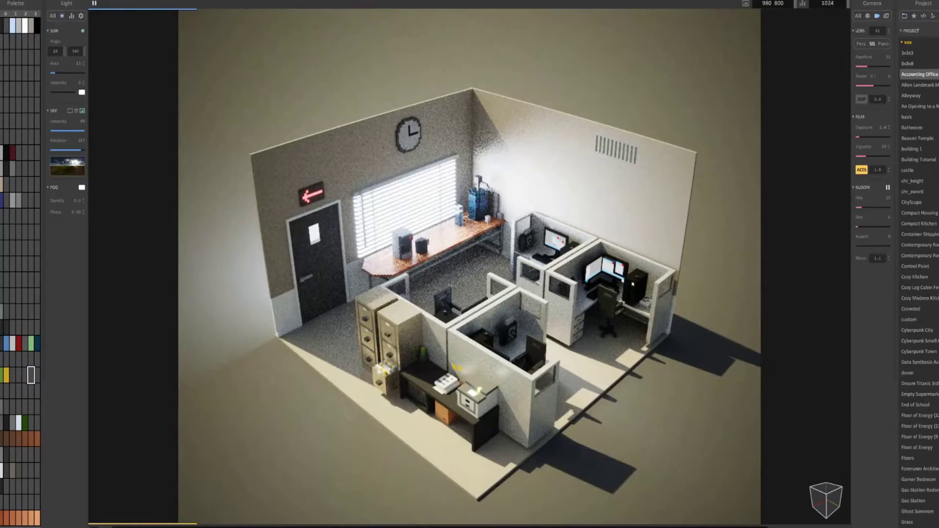
# - Tilt the camera to a higher view of the office and set Sky Intensity to about 70
pyautogui.moveTo(518, 318); pyautogui.dragTo(558, 359, button='right')
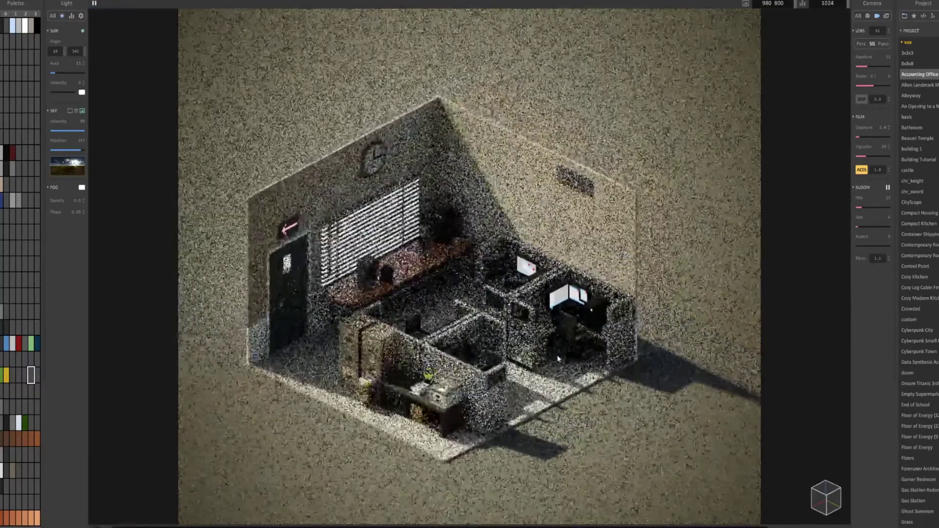
pyautogui.moveTo(515, 336); pyautogui.dragTo(502, 329, button='right')
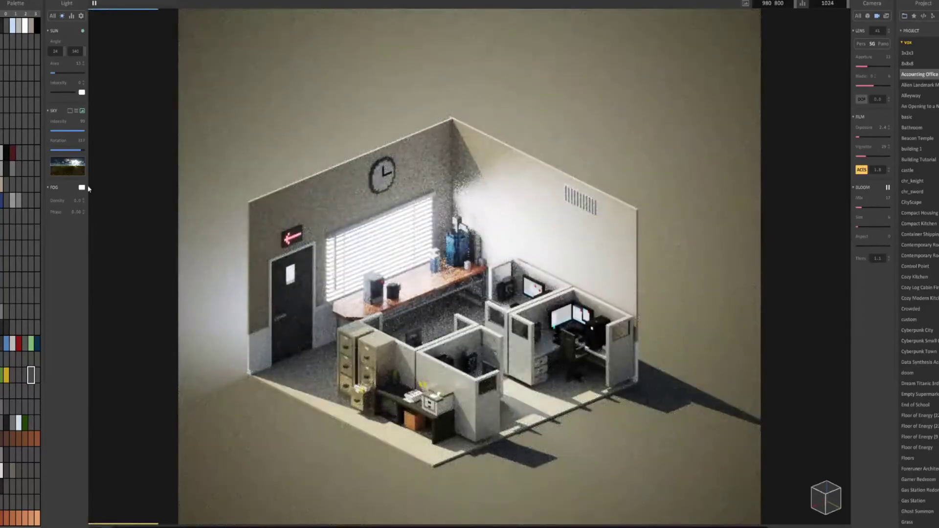
pyautogui.click(88, 133)
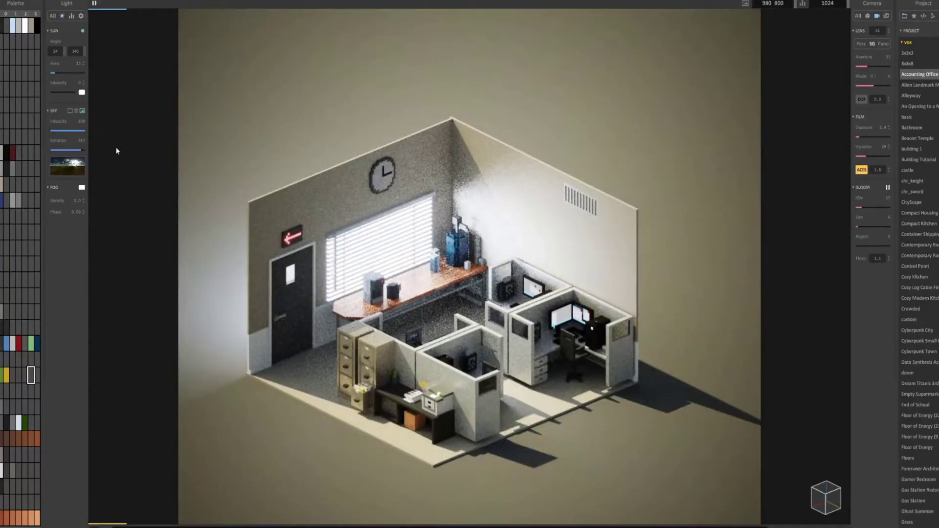
pyautogui.click(78, 132)
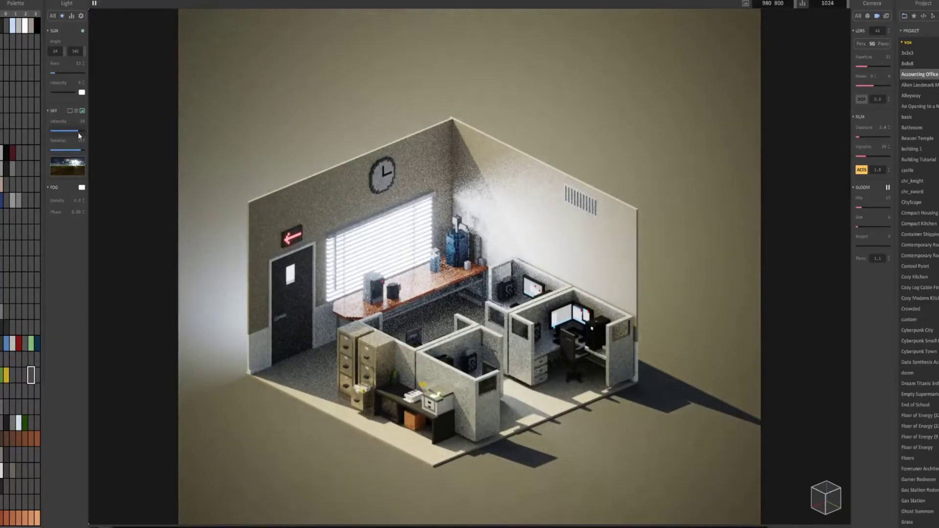
# - Set Sky Rotation to about 289, Film Exposure to about 2.0, and adjust the vignette
pyautogui.click(79, 151)
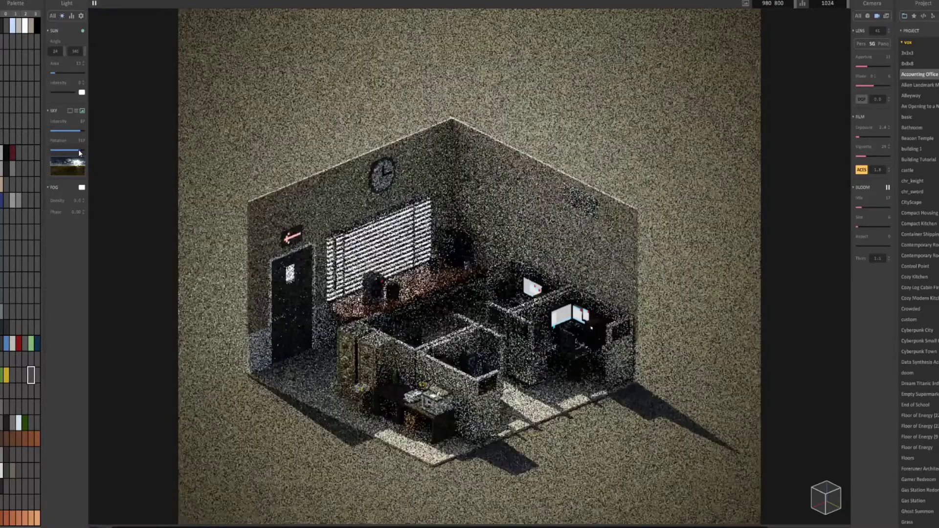
pyautogui.moveTo(79, 153); pyautogui.dragTo(76, 151)
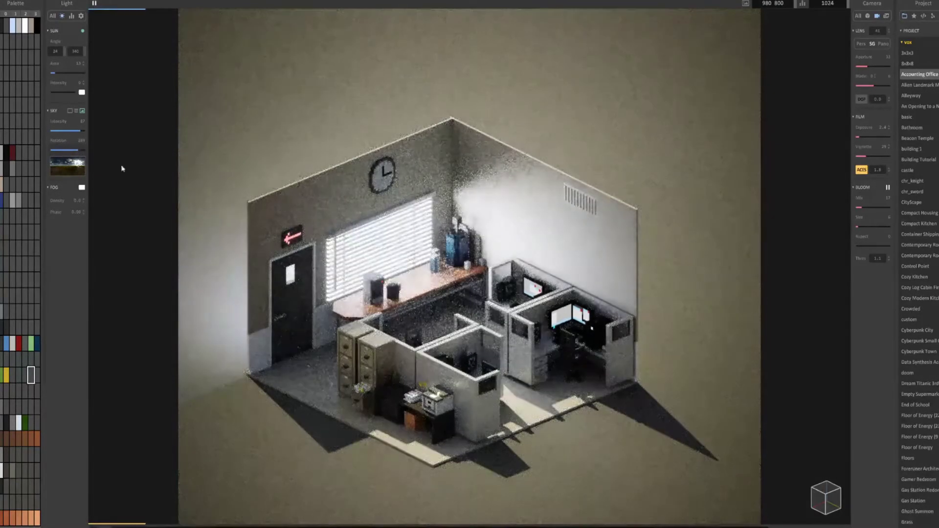
pyautogui.click(858, 137)
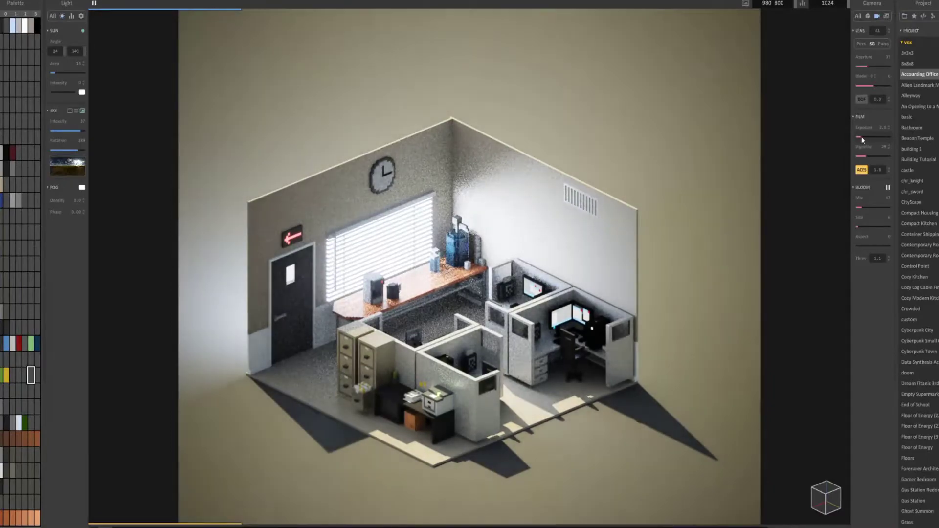
pyautogui.click(864, 156)
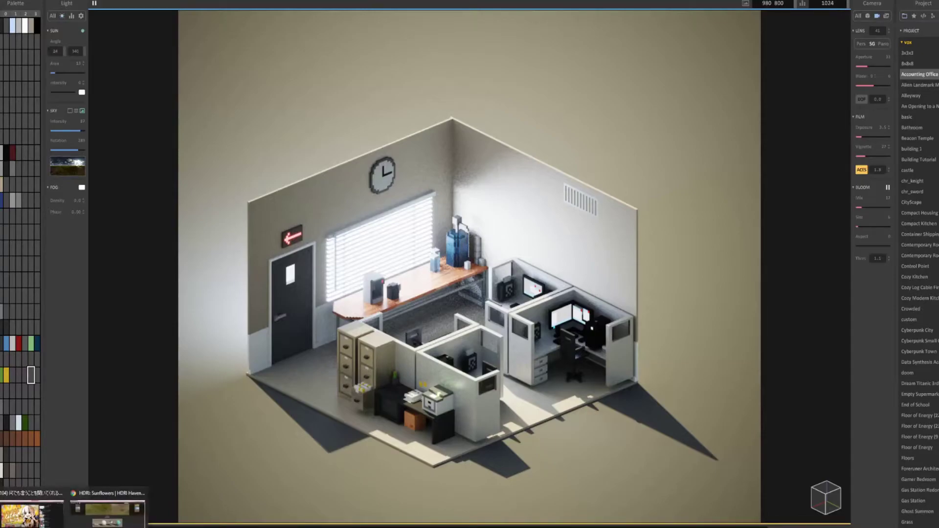
pyautogui.click(78, 509)
pyautogui.scroll(3, 14, 10)
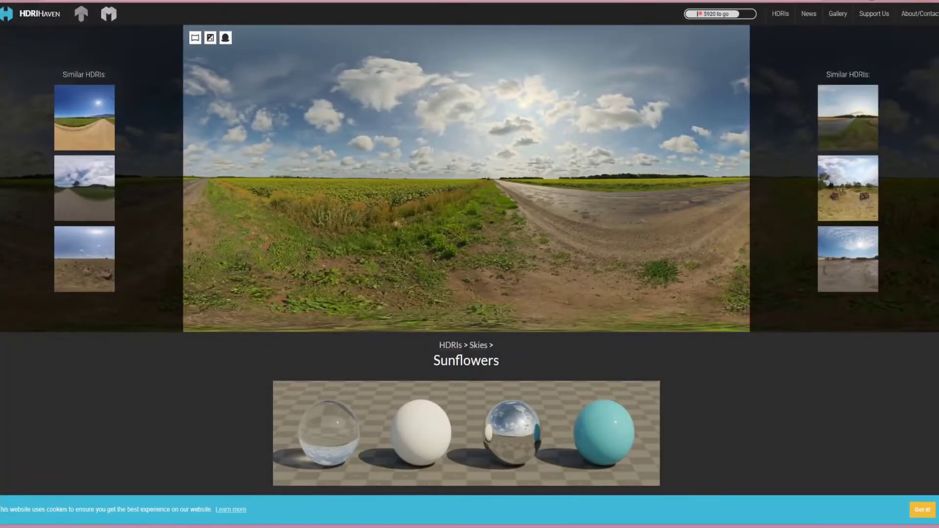
pyautogui.hotkey('alt', 'Left')
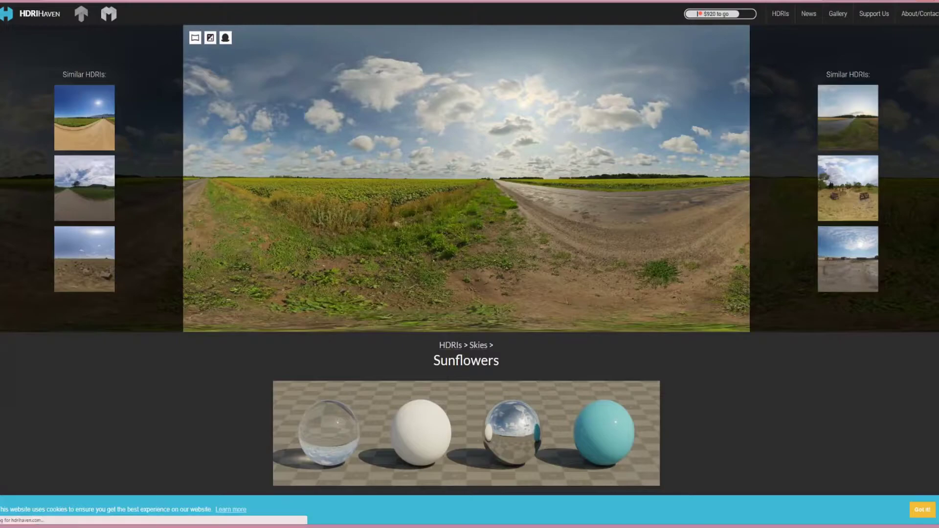
pyautogui.scroll(-2, 329, 340)
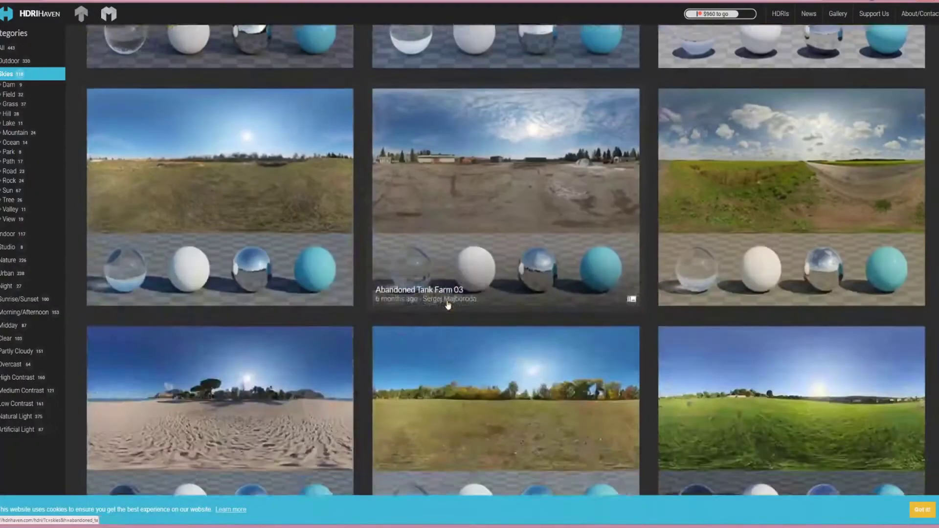
pyautogui.scroll(-3, 29, 163)
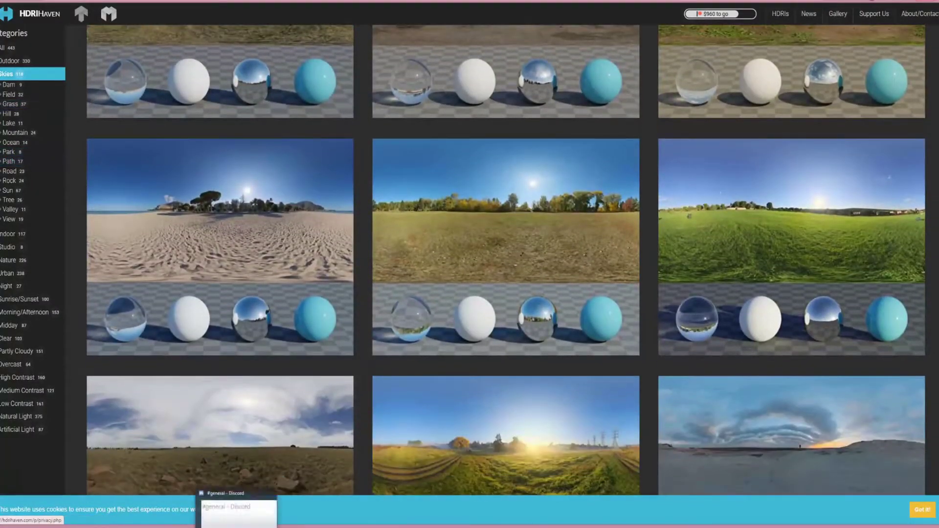
pyautogui.click(274, 518)
# - Load abandoned_tank_farm_04_2k.hdr as the sky and set Sky Intensity to 100
pyautogui.click(72, 172)
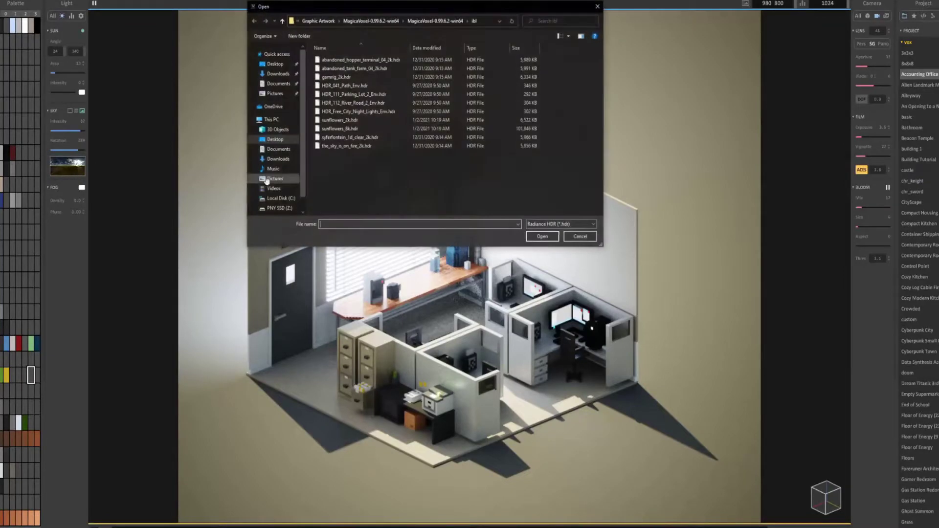
pyautogui.click(361, 69)
pyautogui.click(535, 237)
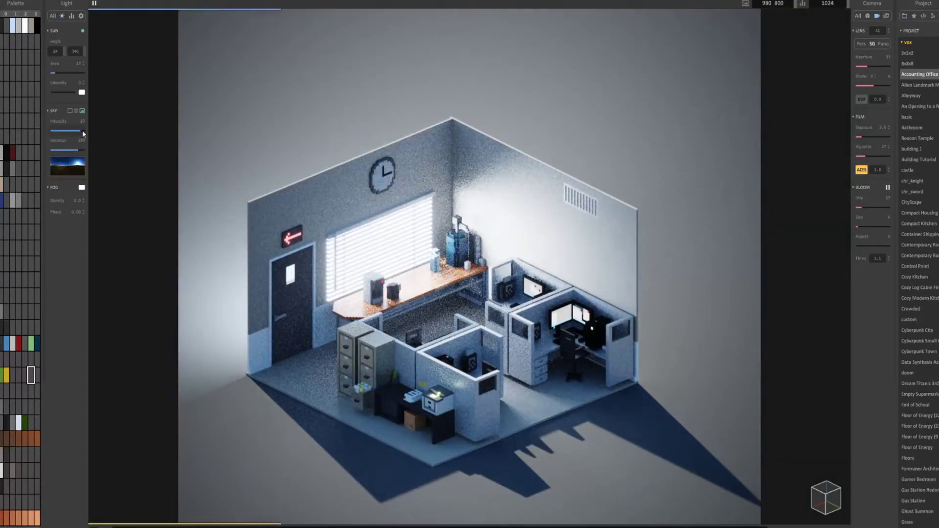
pyautogui.moveTo(81, 131); pyautogui.dragTo(93, 159)
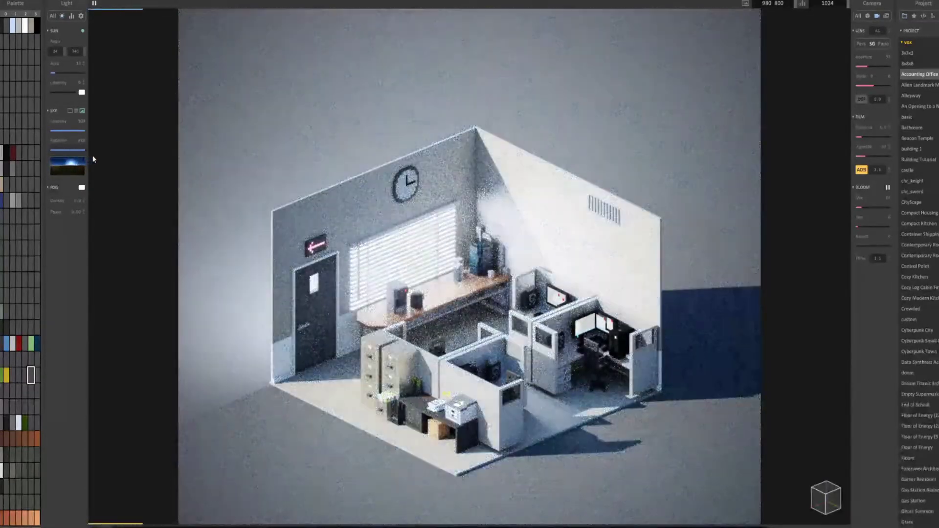
pyautogui.scroll(3, 362, 278)
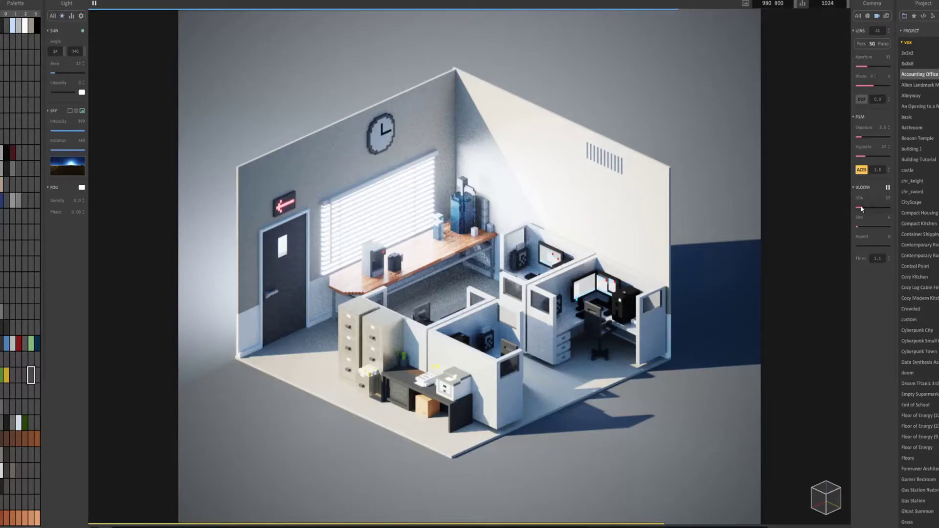
# - Remove bloom, enable MIS-GGX, TR-Shadow and MIS-Cloud sampling, then orbit to look down on the room
pyautogui.moveTo(859, 207)
pyautogui.mouseDown()
pyautogui.moveTo(875, 204)
pyautogui.moveTo(862, 209)
pyautogui.mouseUp()
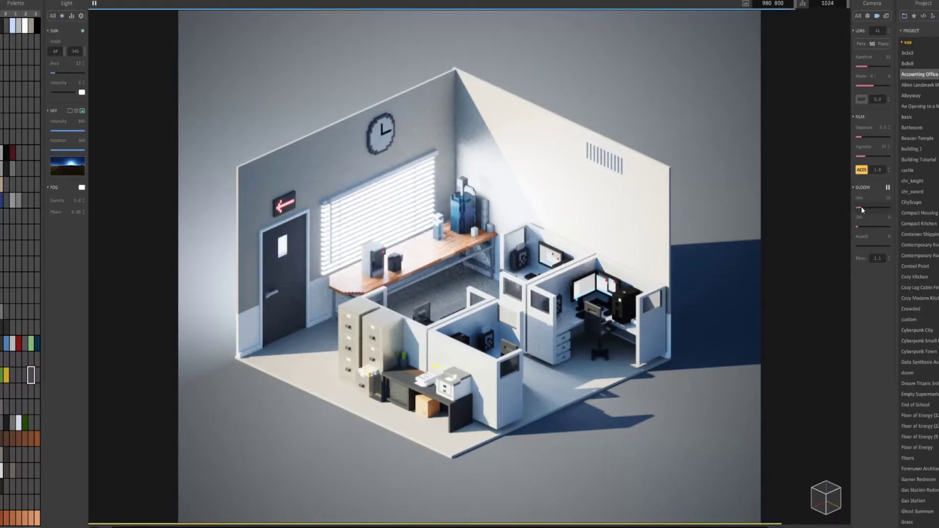
pyautogui.click(72, 16)
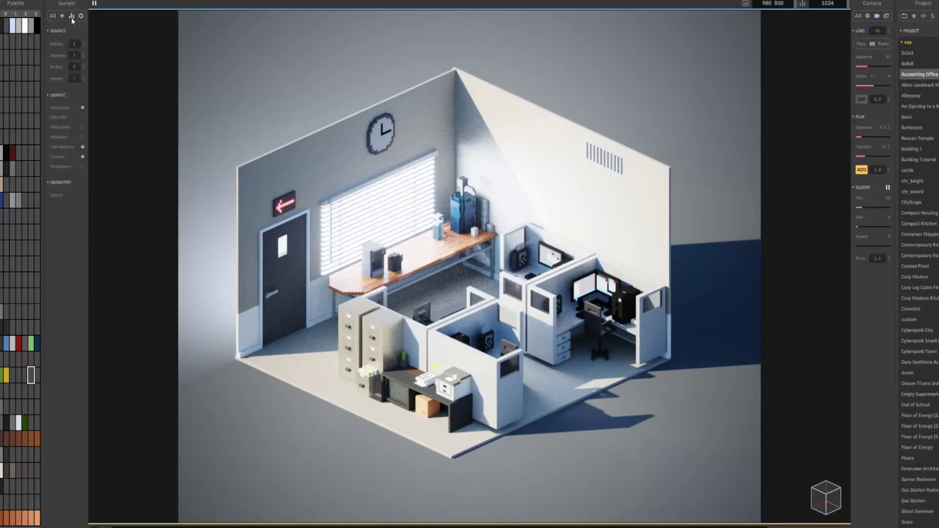
pyautogui.click(82, 118)
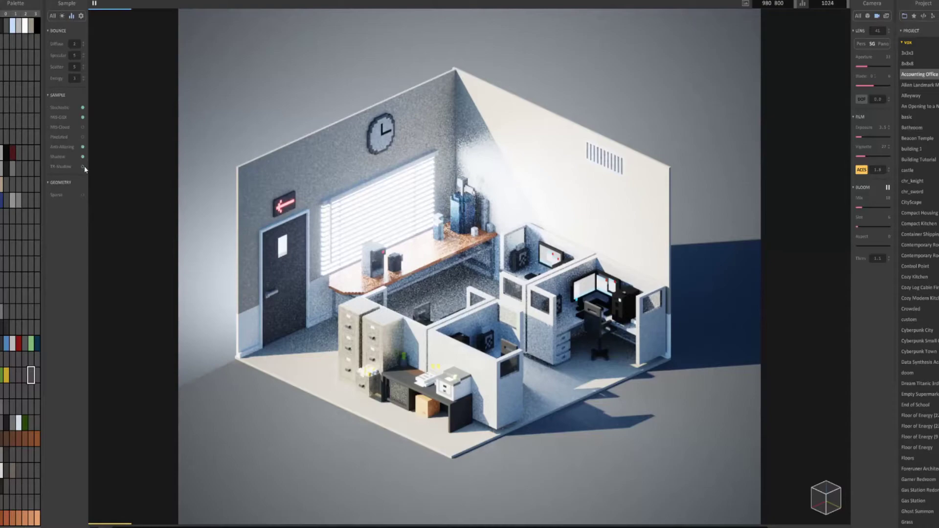
pyautogui.click(81, 166)
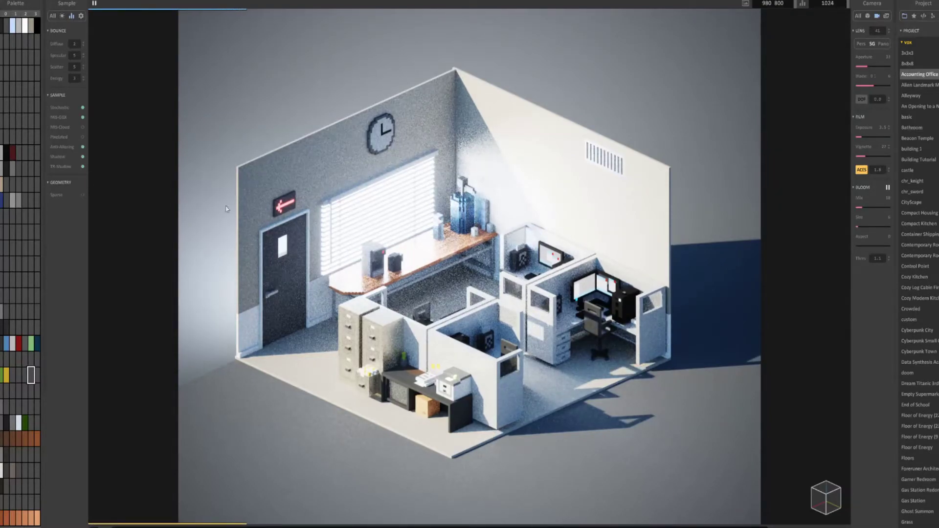
pyautogui.click(83, 126)
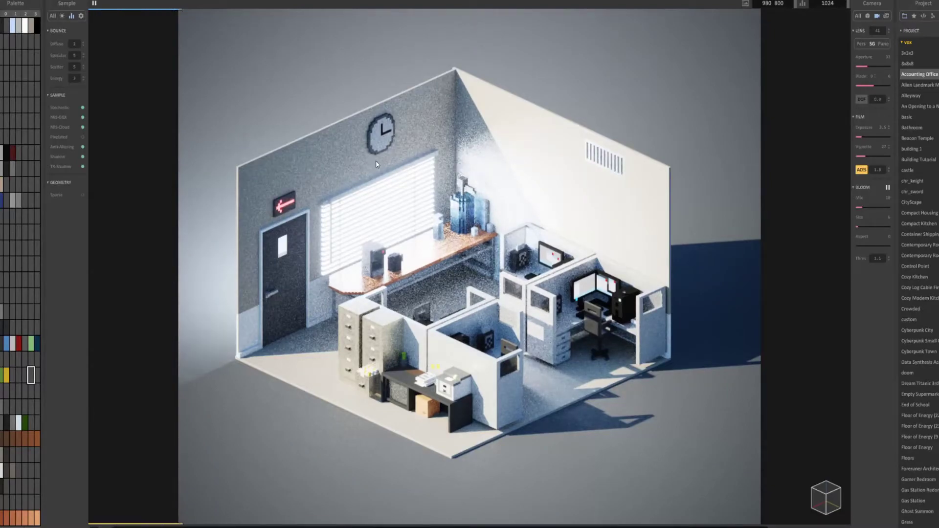
pyautogui.moveTo(380, 163); pyautogui.dragTo(384, 195, button='right')
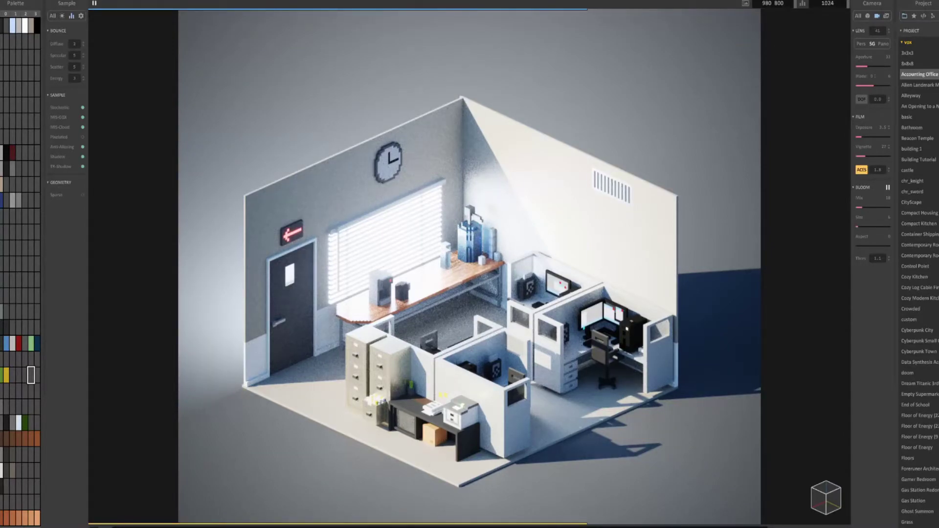
pyautogui.click(768, 3)
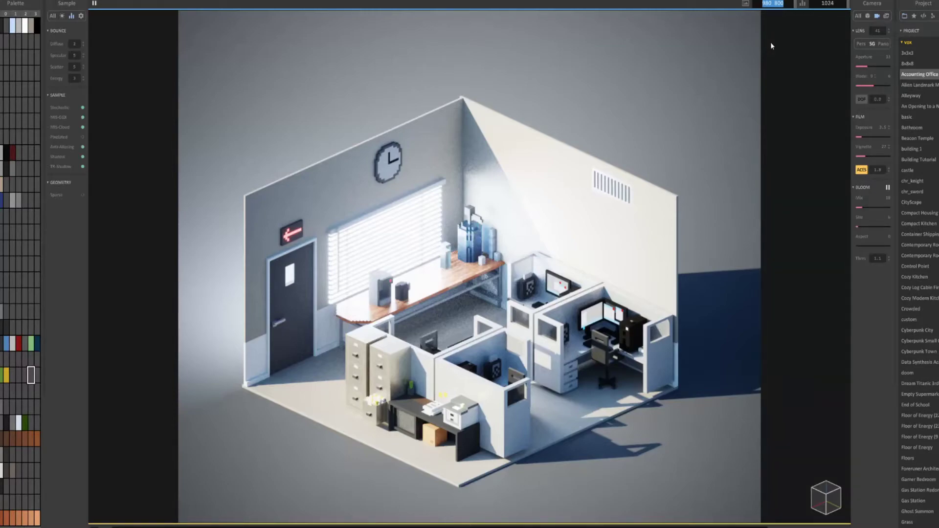
pyautogui.write('1440 78')
pyautogui.write('0')
pyautogui.press('Return')
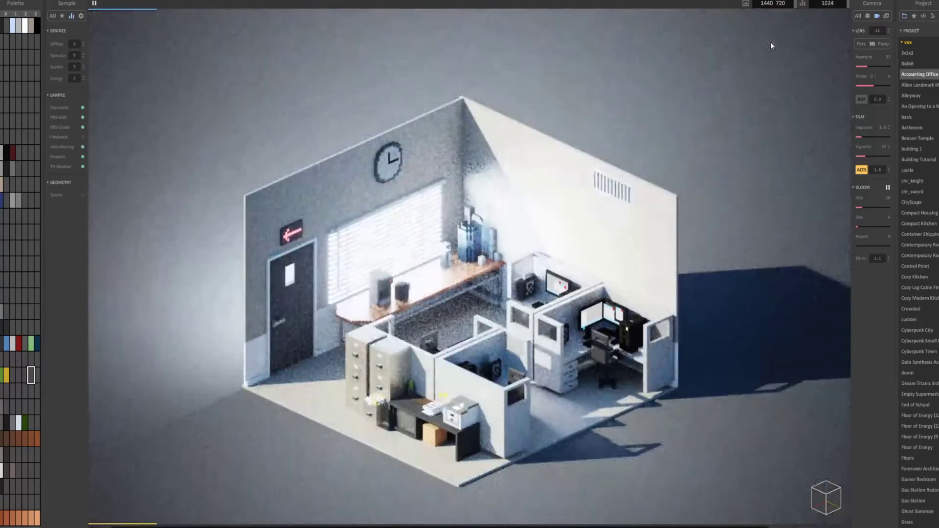
pyautogui.doubleClick(778, 4)
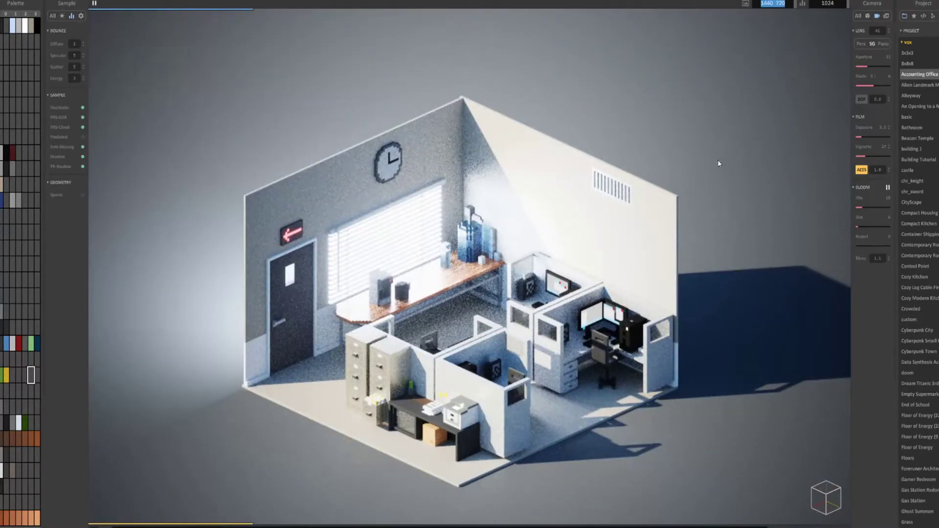
pyautogui.write('20')
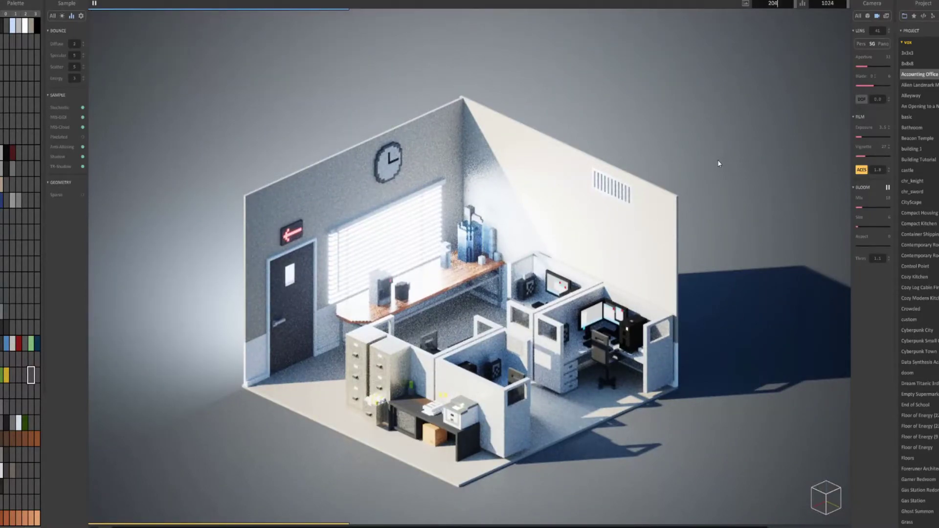
pyautogui.write('48 2048')
pyautogui.press('Return')
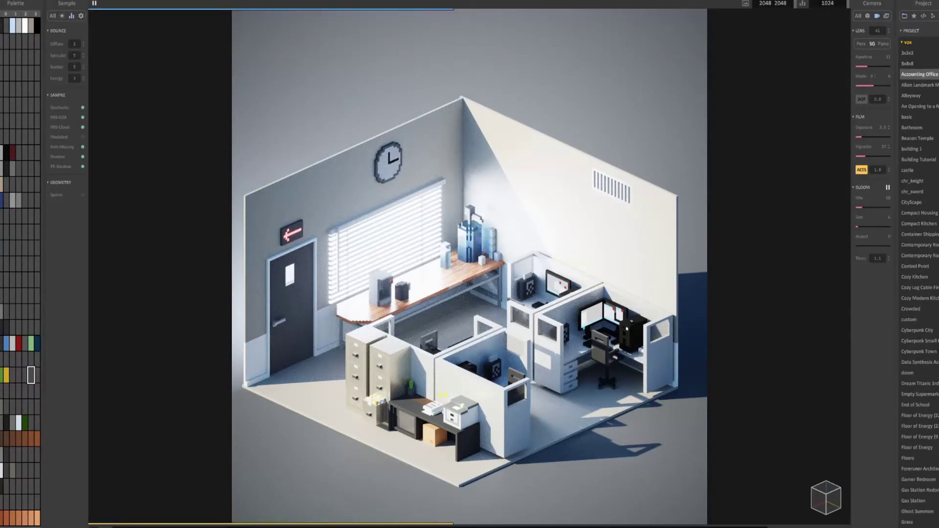
pyautogui.click(828, 4)
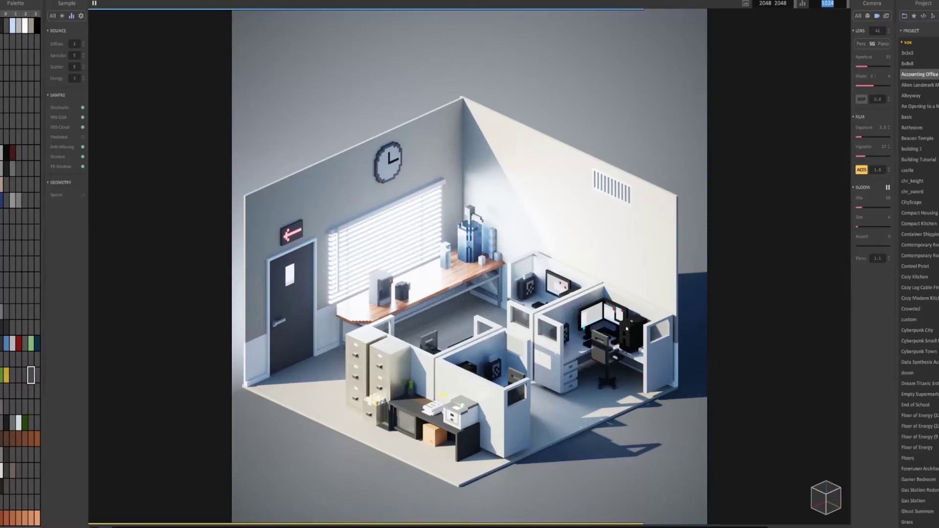
pyautogui.hotkey('shift', 'Tab')
pyautogui.write('980 800')
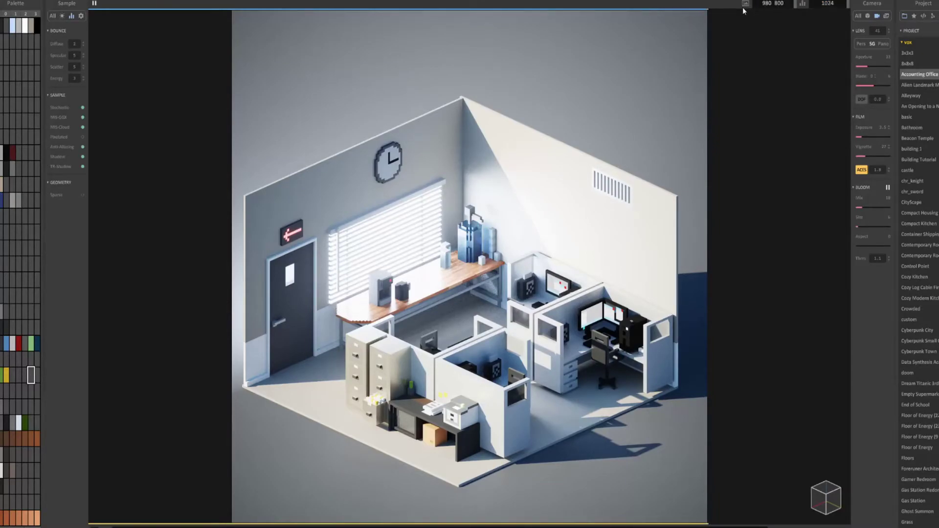
pyautogui.press('Return')
# - In the Light settings, lower the camera to the horizon and load a different HDR sky image
pyautogui.click(62, 16)
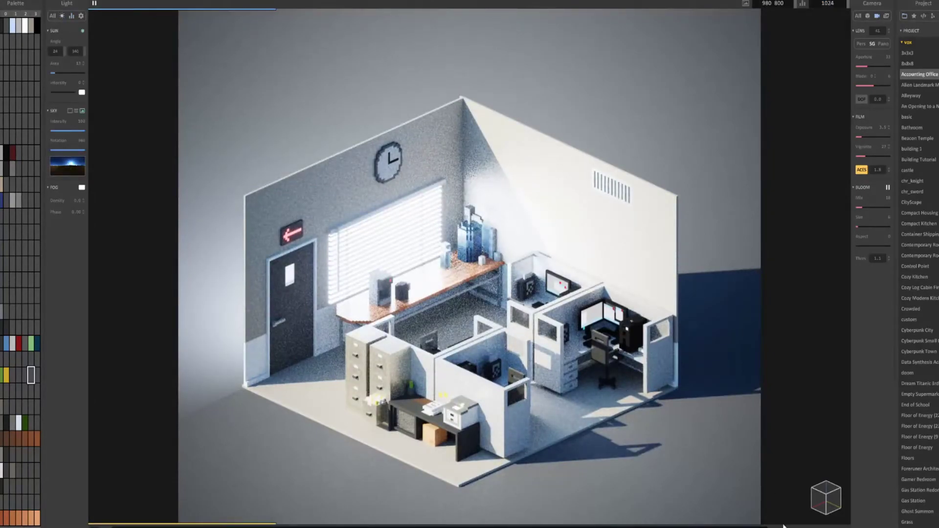
pyautogui.moveTo(458, 185); pyautogui.dragTo(485, 279, button='right')
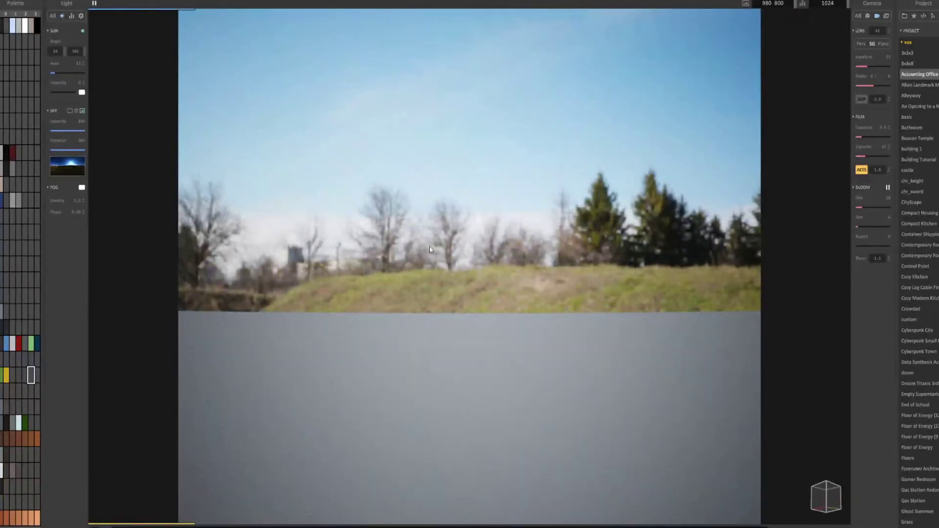
pyautogui.moveTo(432, 249); pyautogui.dragTo(386, 248, button='right')
pyautogui.click(72, 167)
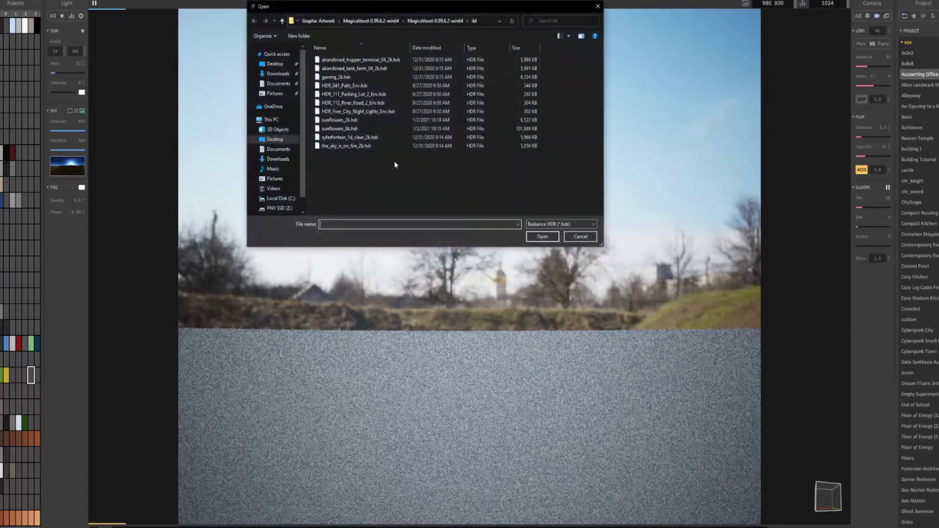
pyautogui.click(367, 122)
pyautogui.click(542, 236)
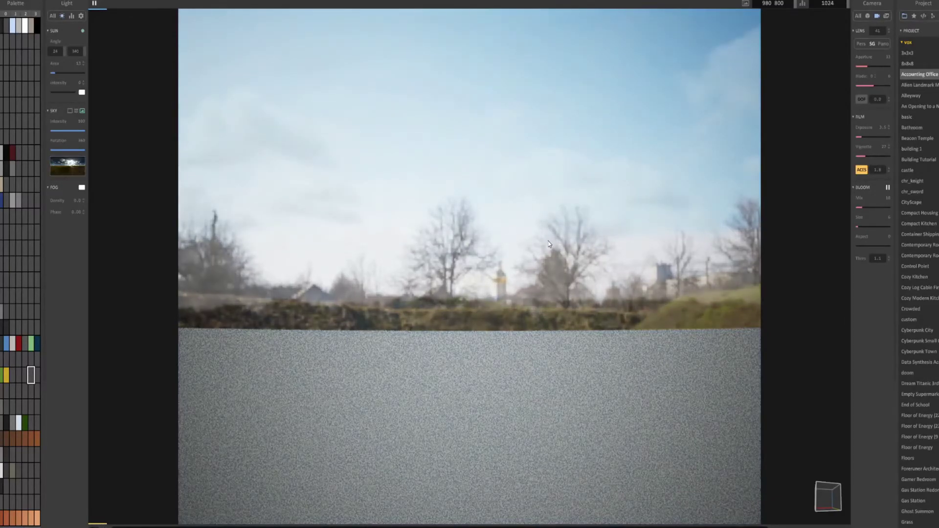
pyautogui.moveTo(507, 284); pyautogui.dragTo(272, 288, button='right')
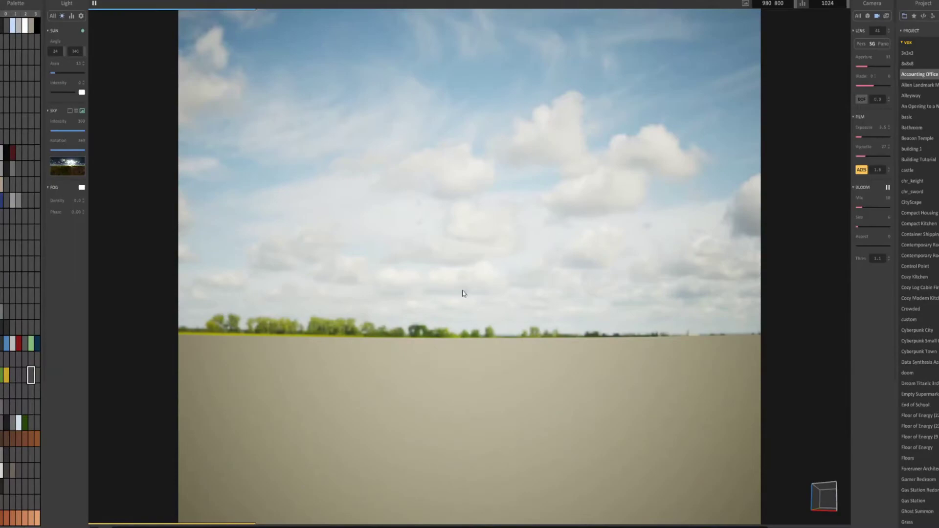
# - Load sunflowers_8k.hdr as the sky and inspect the sky and horizon
pyautogui.click(74, 166)
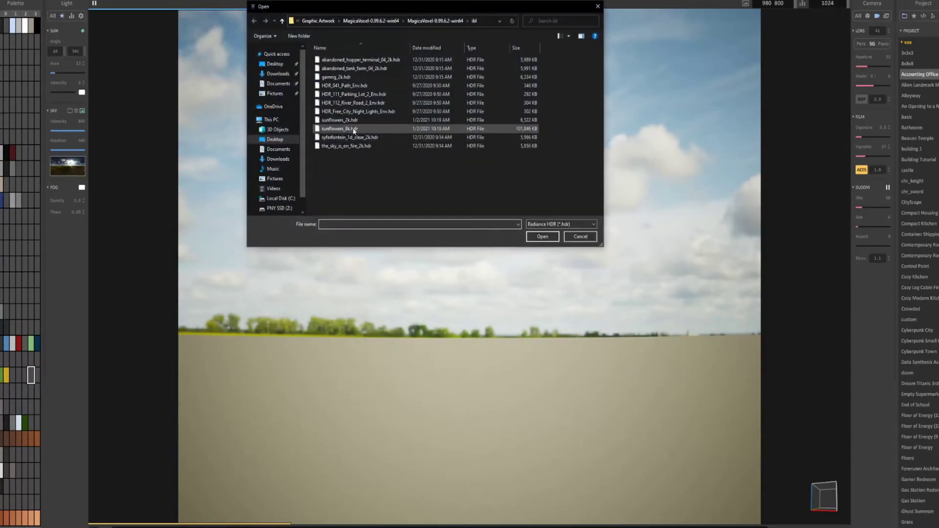
pyautogui.click(342, 129)
pyautogui.click(538, 238)
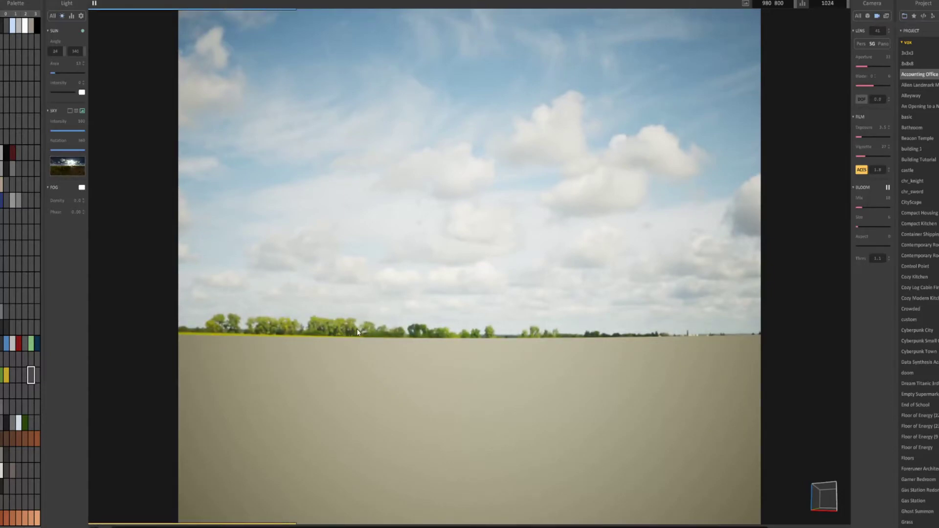
pyautogui.moveTo(365, 321); pyautogui.dragTo(199, 328, button='right')
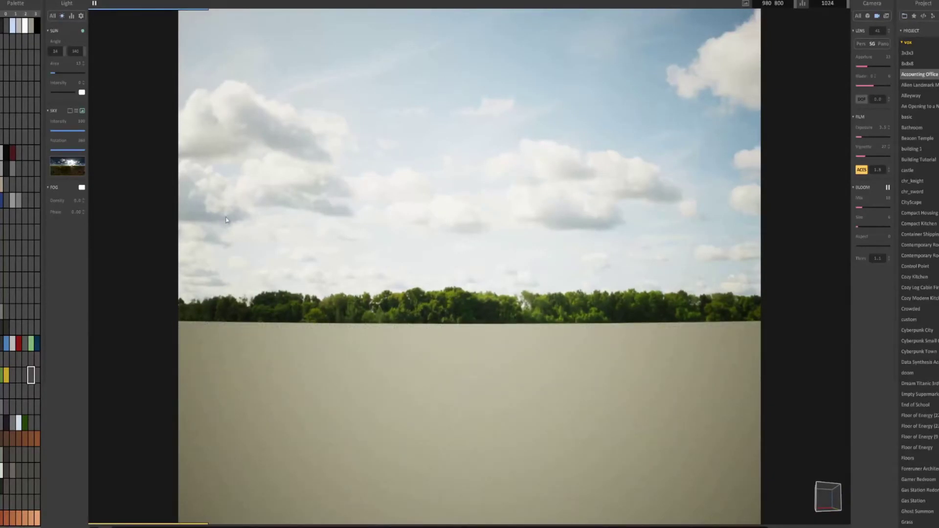
# - Swap the sky for the smaller sunflowers_2k.hdr file
pyautogui.click(73, 169)
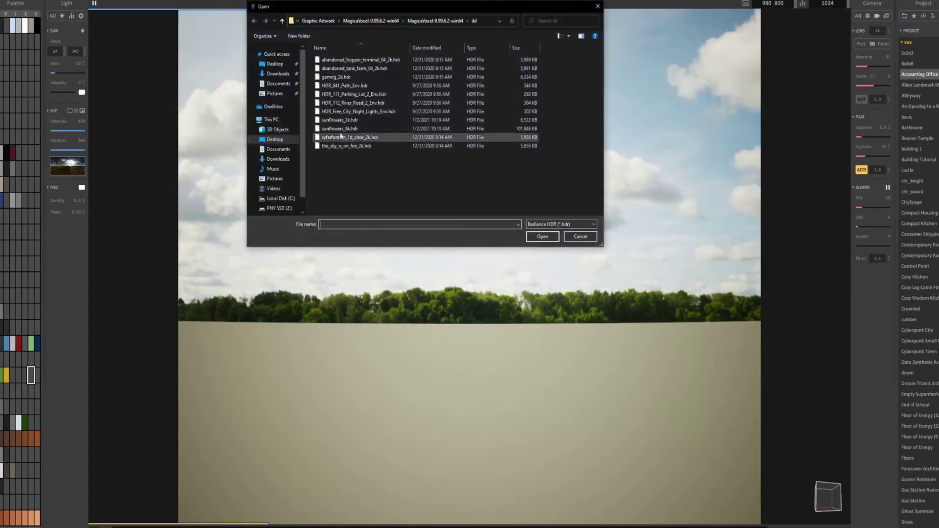
pyautogui.click(343, 120)
pyautogui.click(542, 237)
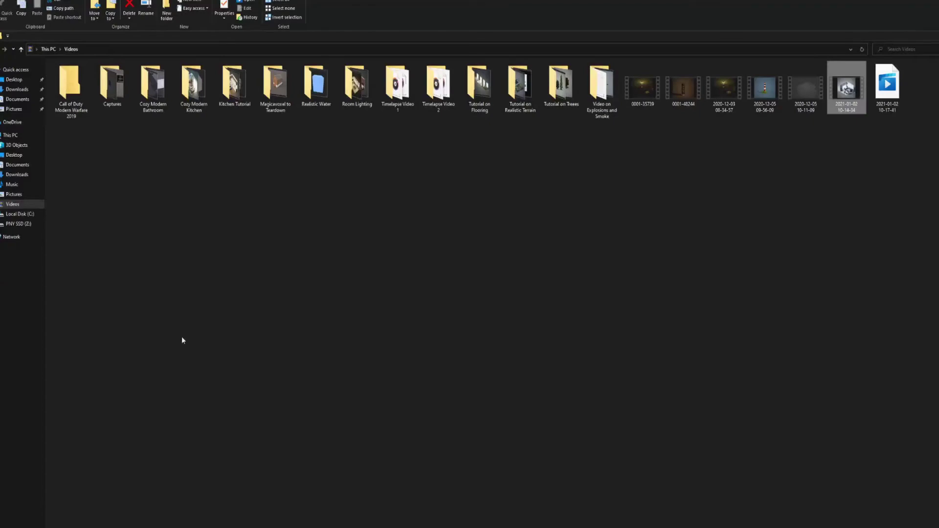
# - Request the 16k Autumn Park HDR from HDRI Haven, then return to MagicaVoxel
pyautogui.click(15, 79)
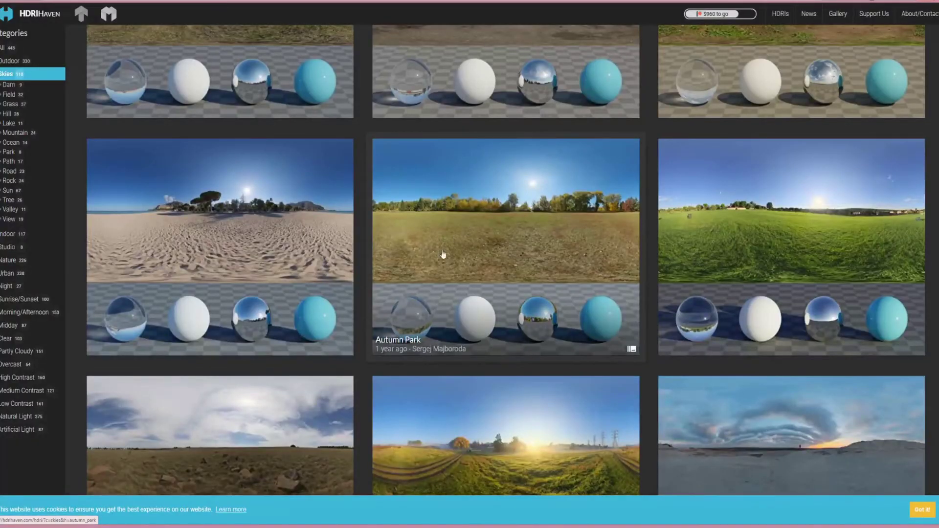
pyautogui.click(419, 330)
pyautogui.scroll(-5, 370, 317)
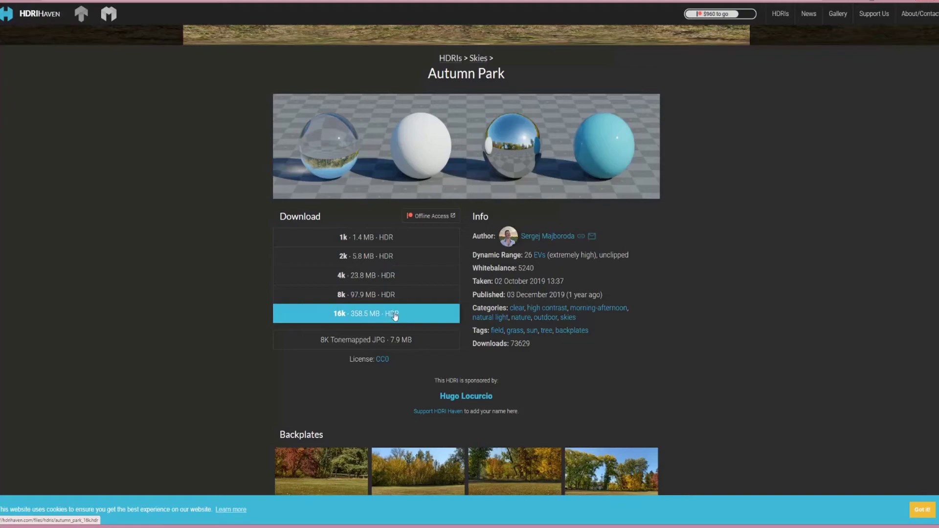
pyautogui.click(414, 319)
pyautogui.click(415, 319)
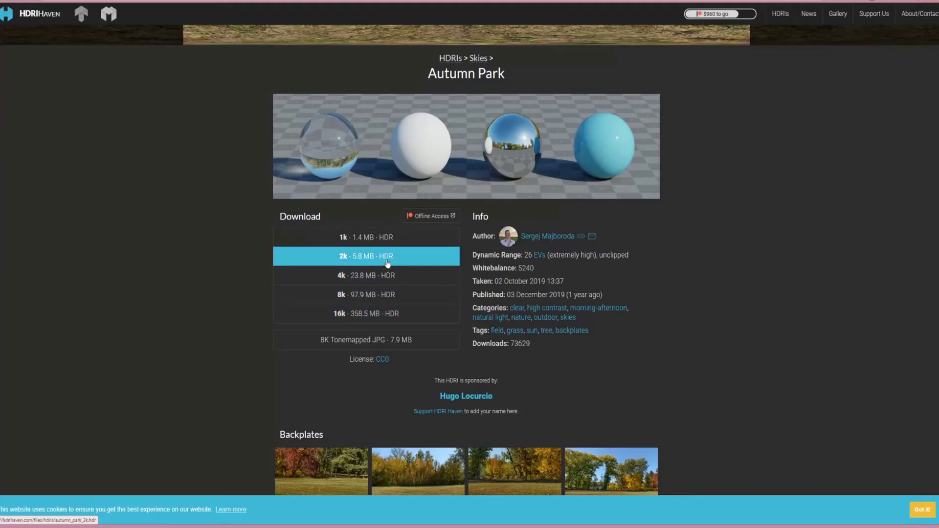
pyautogui.moveTo(255, 527)
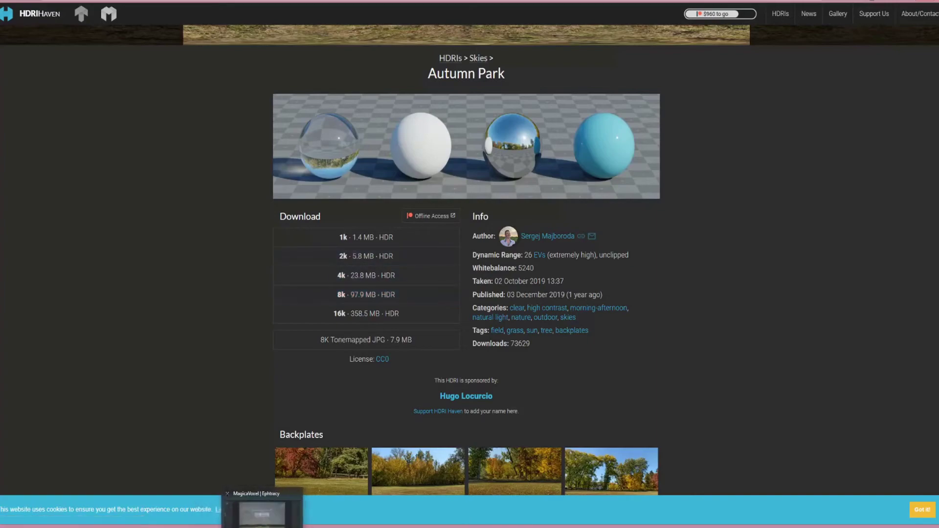
pyautogui.hotkey('alt', 'Tab')
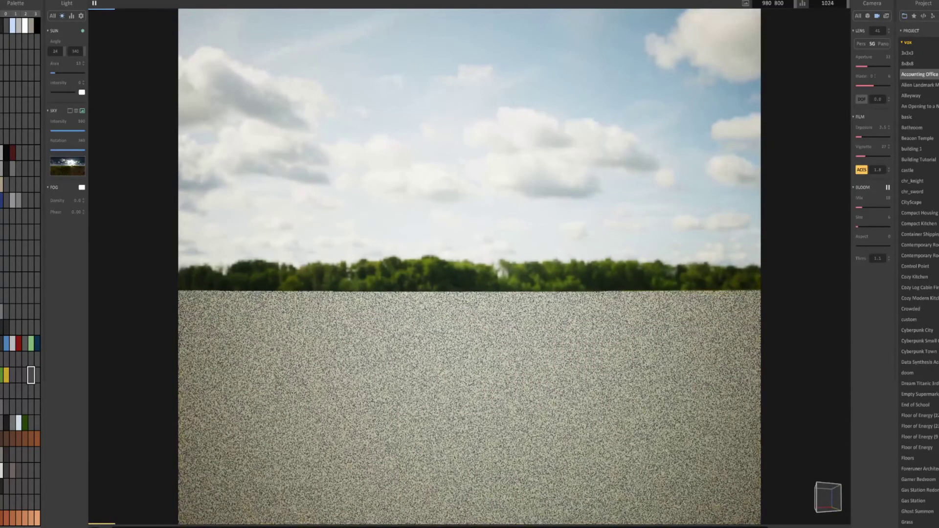
# - Orbit and zoom from the cloudy sky back to a centred isometric view of the office
pyautogui.moveTo(266, 205); pyautogui.dragTo(532, 315, button='right')
pyautogui.scroll(8, 531, 316)
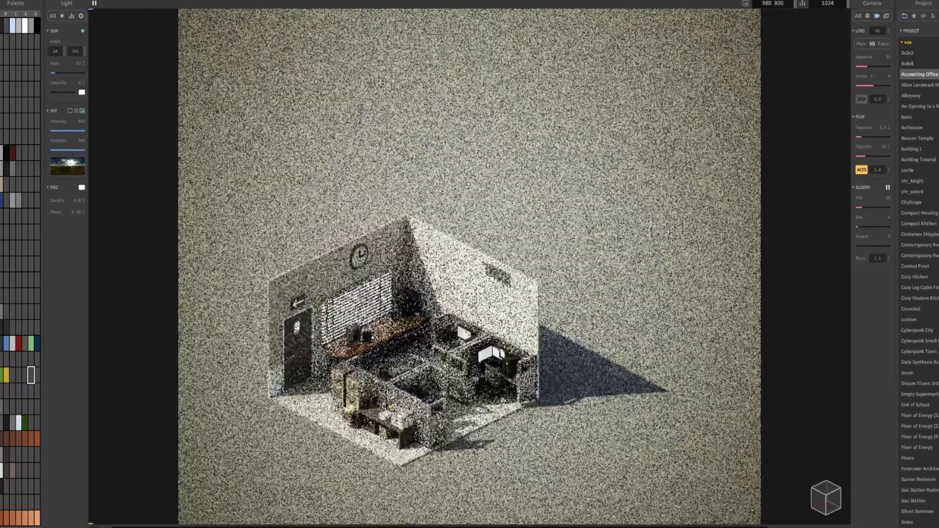
pyautogui.scroll(3, 531, 316)
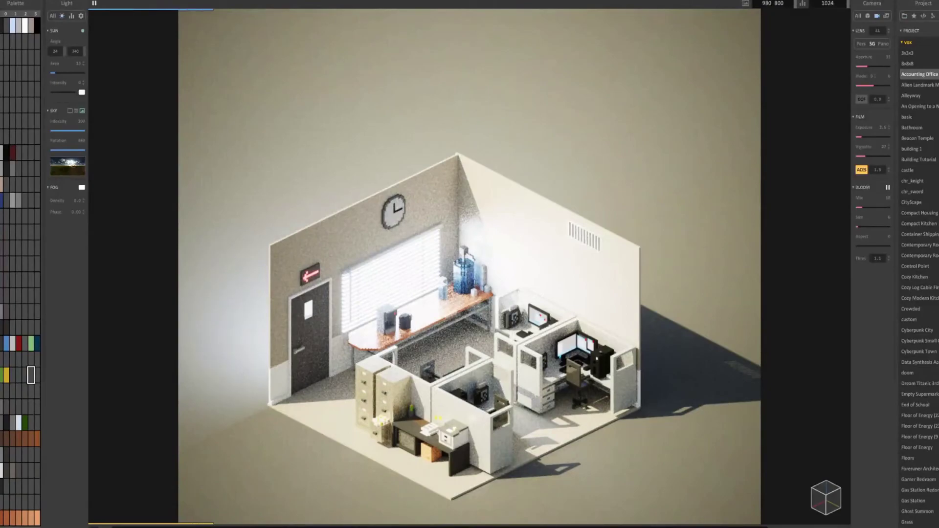
pyautogui.moveTo(531, 315); pyautogui.dragTo(312, 167, button='right')
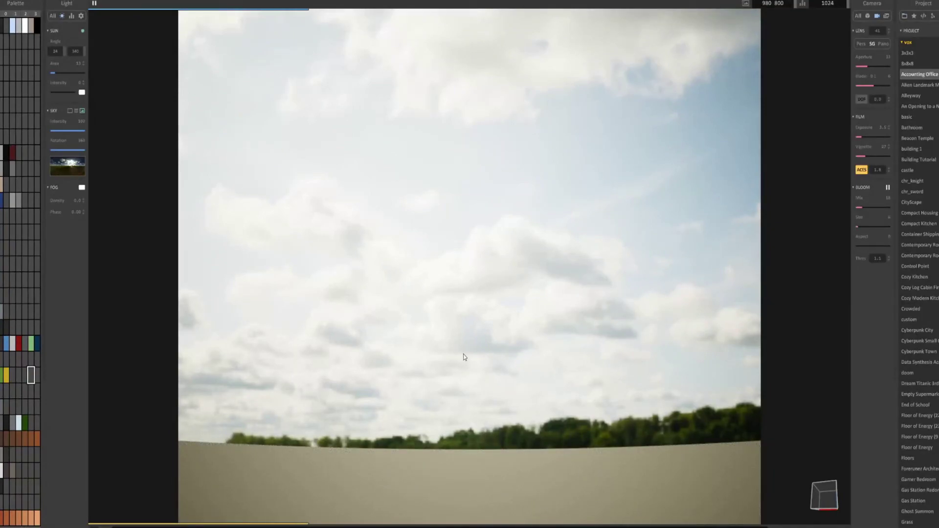
pyautogui.moveTo(463, 354); pyautogui.dragTo(631, 391, button='right')
pyautogui.scroll(3, 518, 230)
pyautogui.moveTo(508, 244); pyautogui.dragTo(528, 218, button='right')
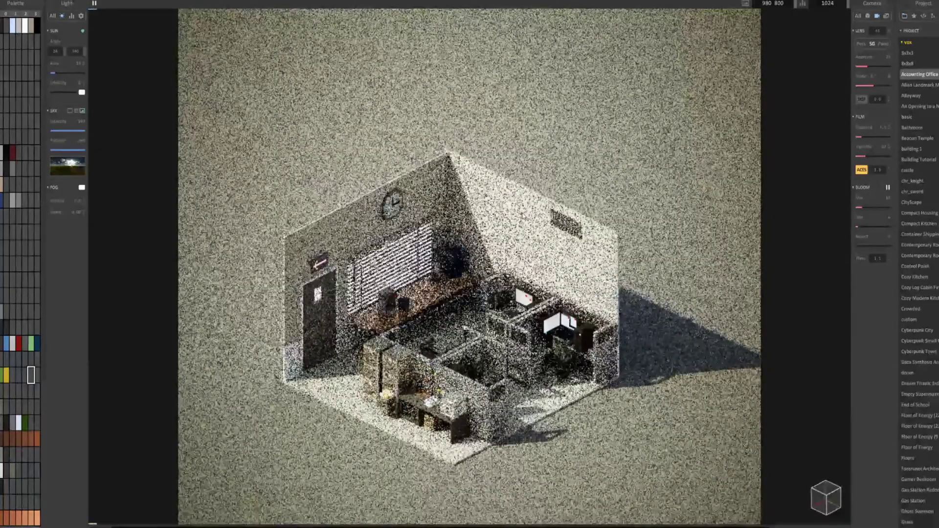